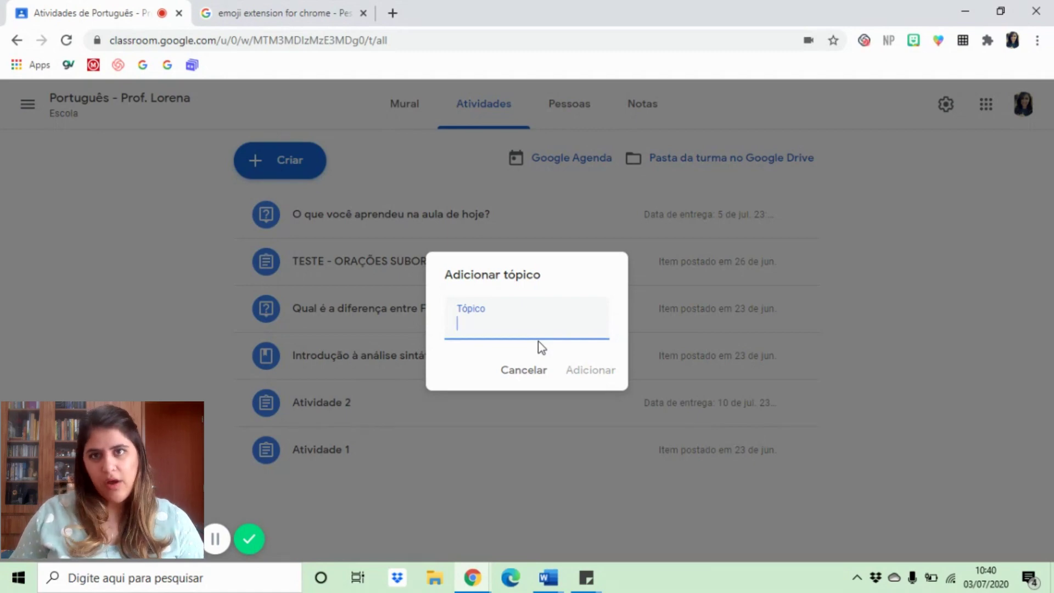
- Add a class topic named "INTRODUÇÃO À ANÁLISE SINTÁTICA"
type("anál")
key("BackSpace")
key("BackSpace")
key("BackSpace")
key("BackSpace")
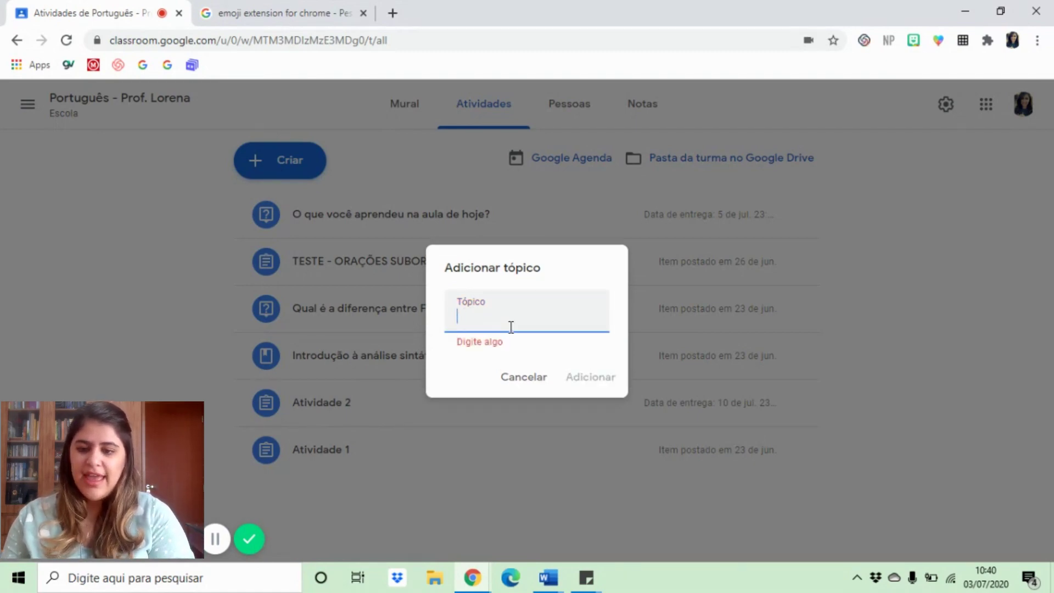
type("INTRP")
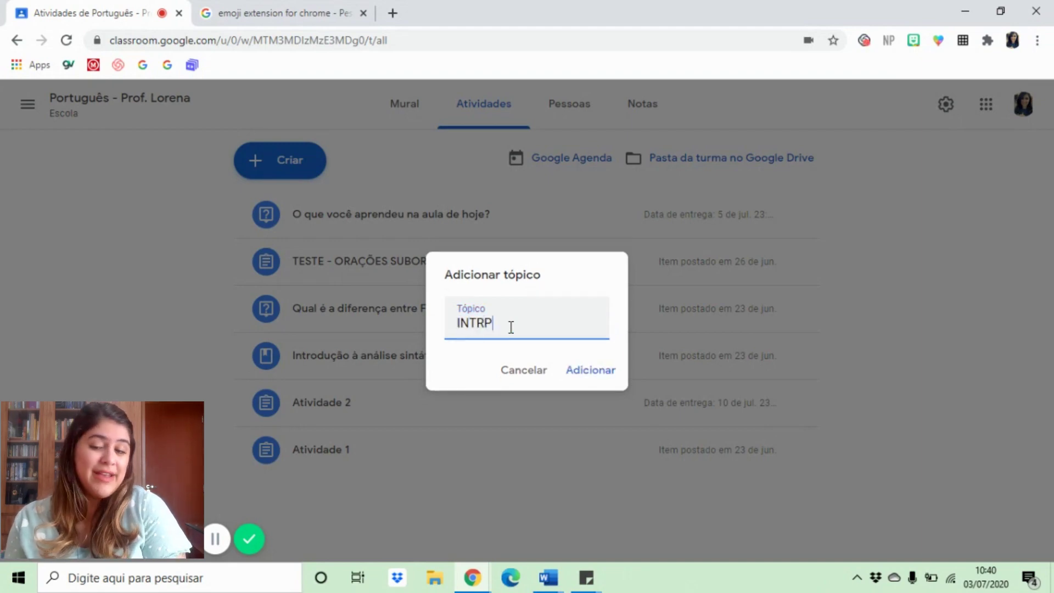
key("BackSpace")
type("ODU")
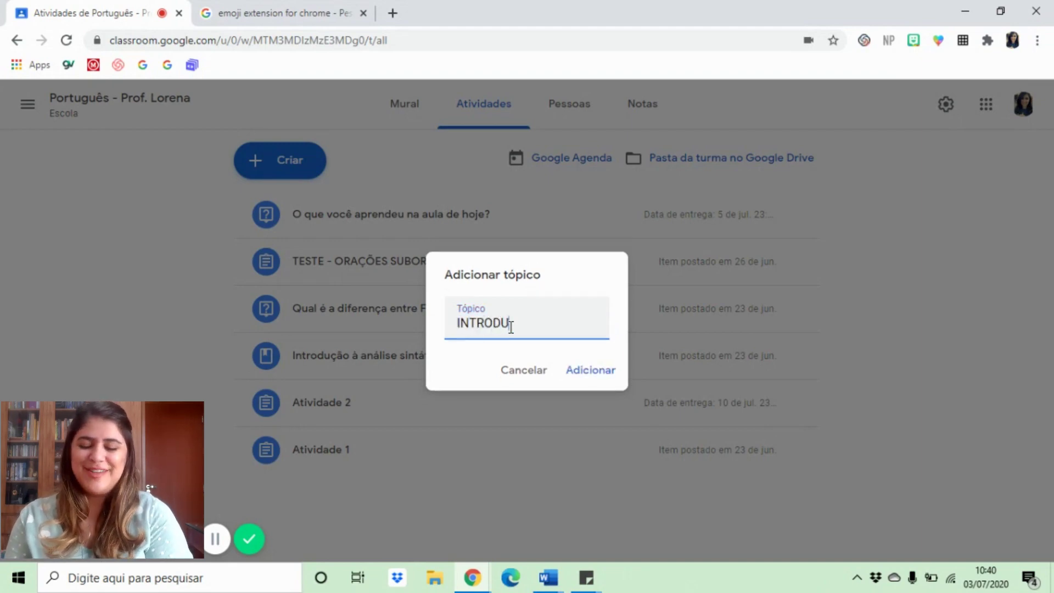
type("ÇÃO À ANÁLISE SINTÁTICA")
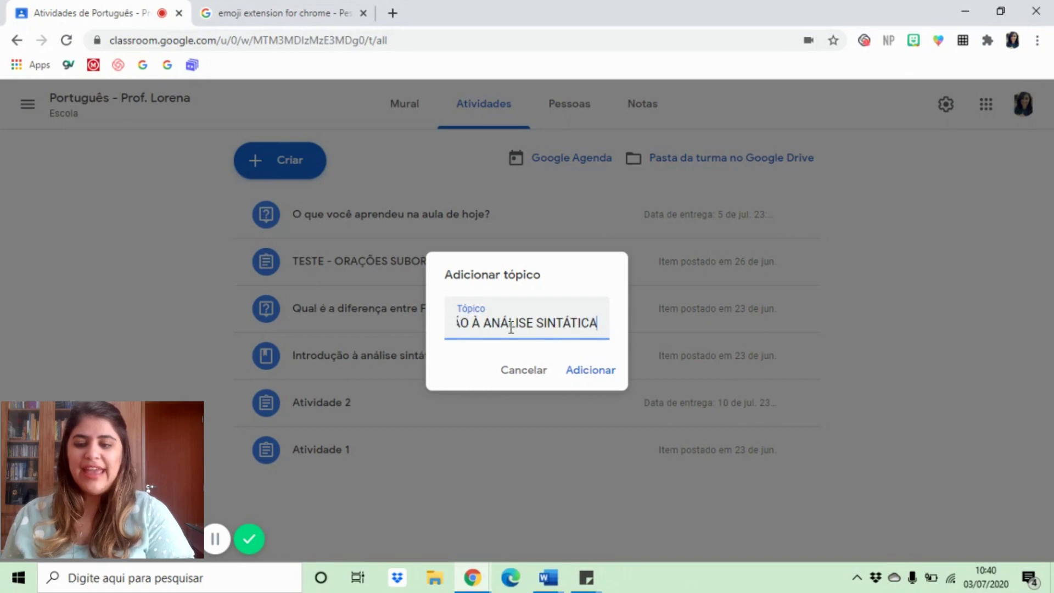
left_click(599, 371)
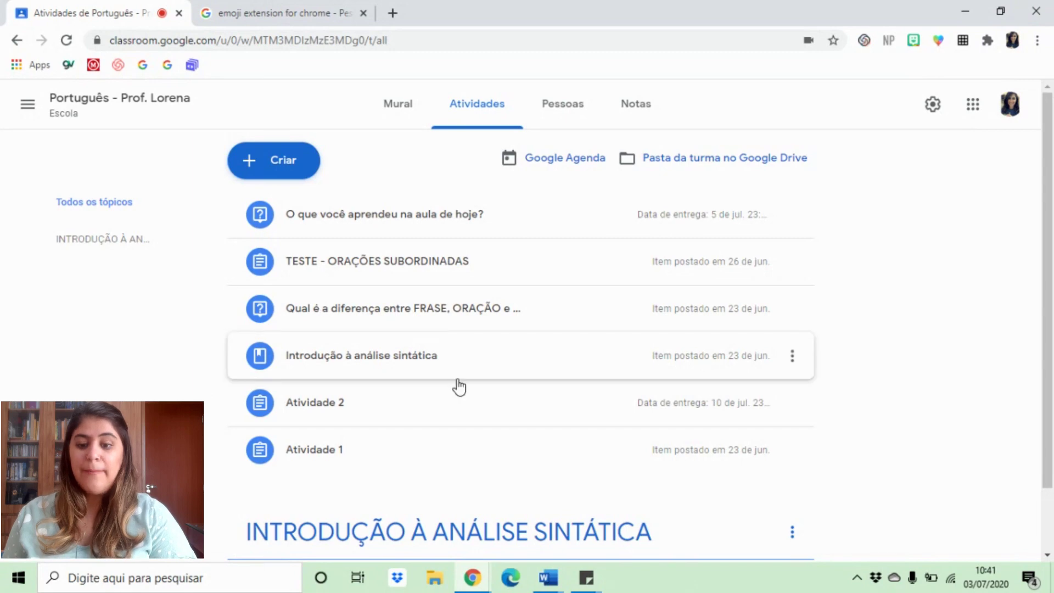
- Move "Introdução à análise sintática", "Atividade 1" and the question on the difference between FRASE and ORAÇÃO into the INTRODUÇÃO À ANÁLISE SINTÁTICA topic
scroll(459, 386, "down", 1)
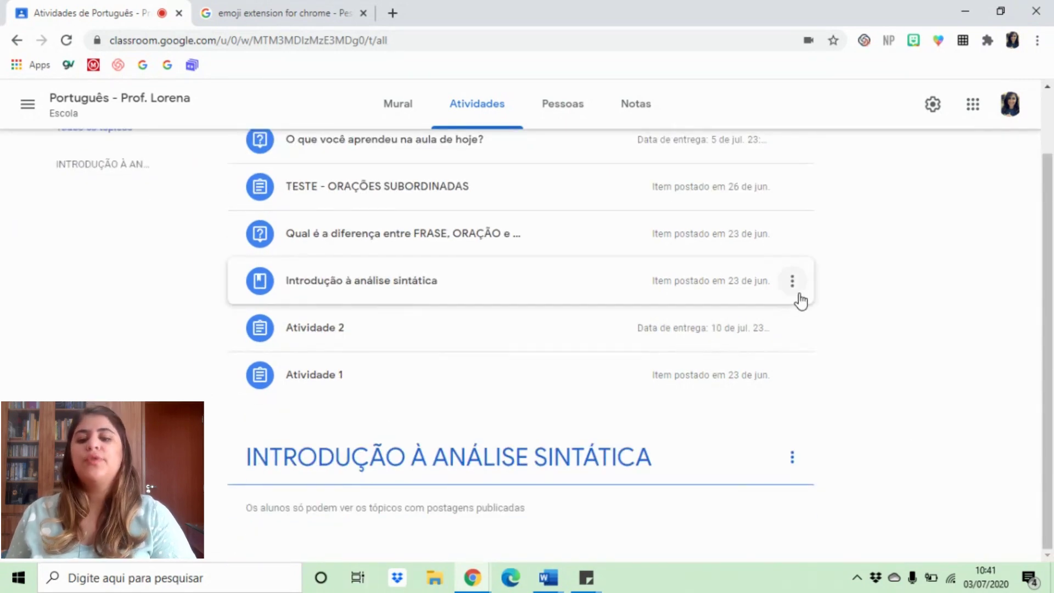
left_click(357, 281)
left_click_drag(356, 281, 367, 545)
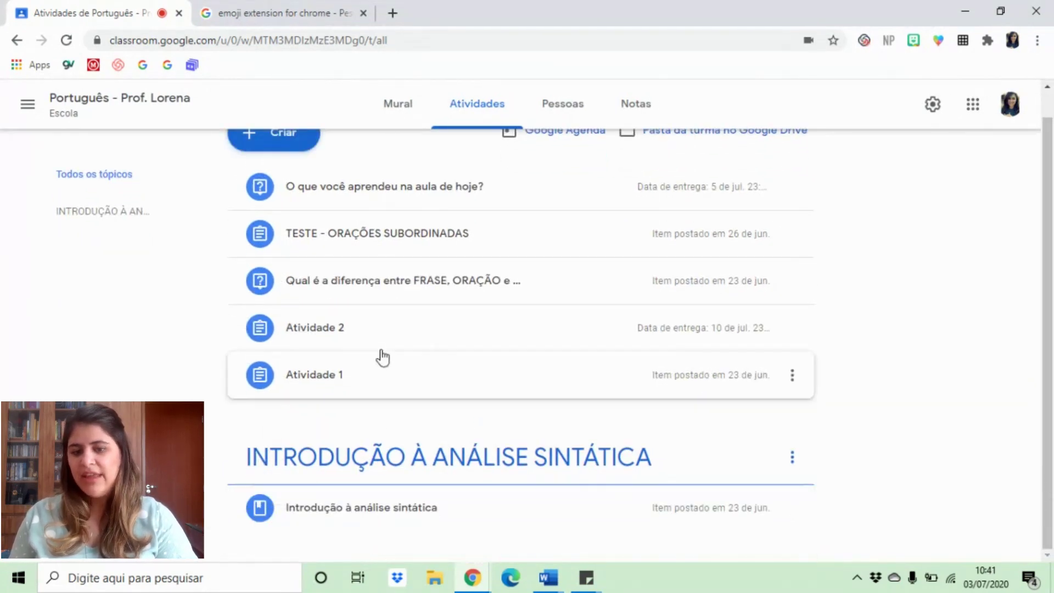
left_click_drag(337, 384, 341, 506)
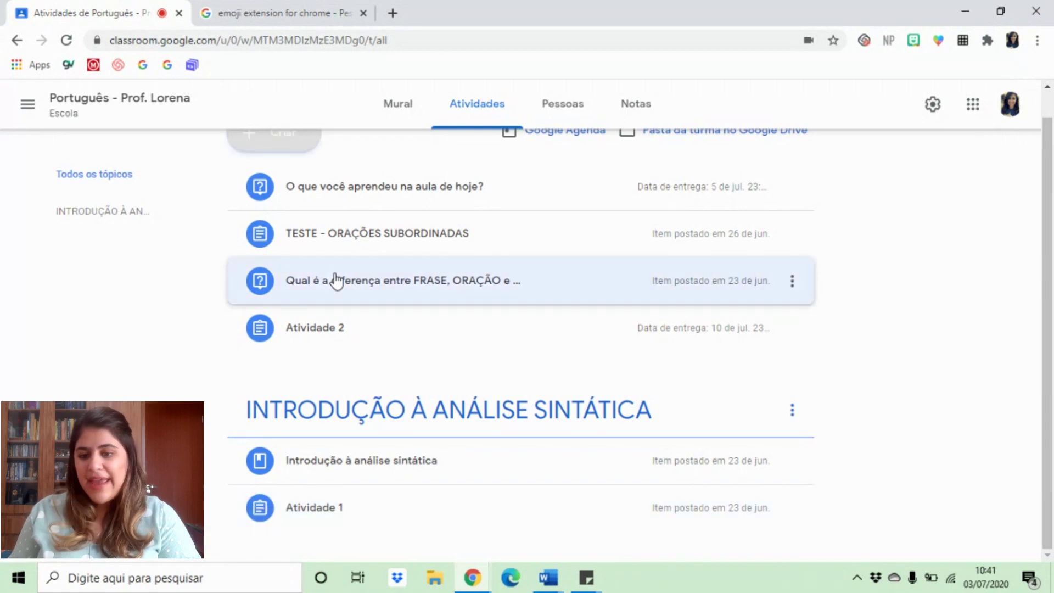
left_click(377, 279)
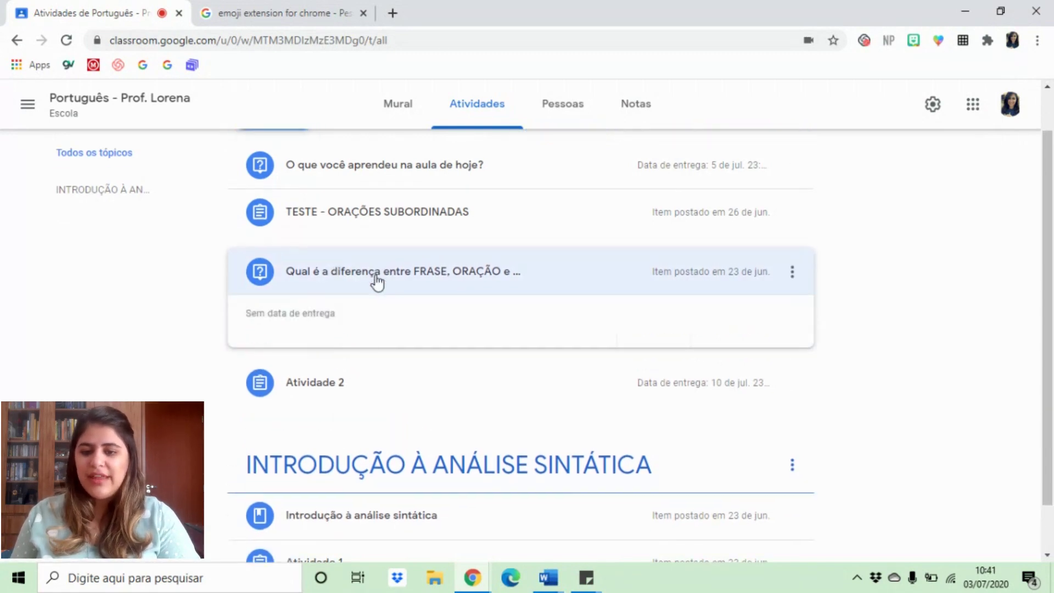
left_click_drag(377, 280, 364, 507)
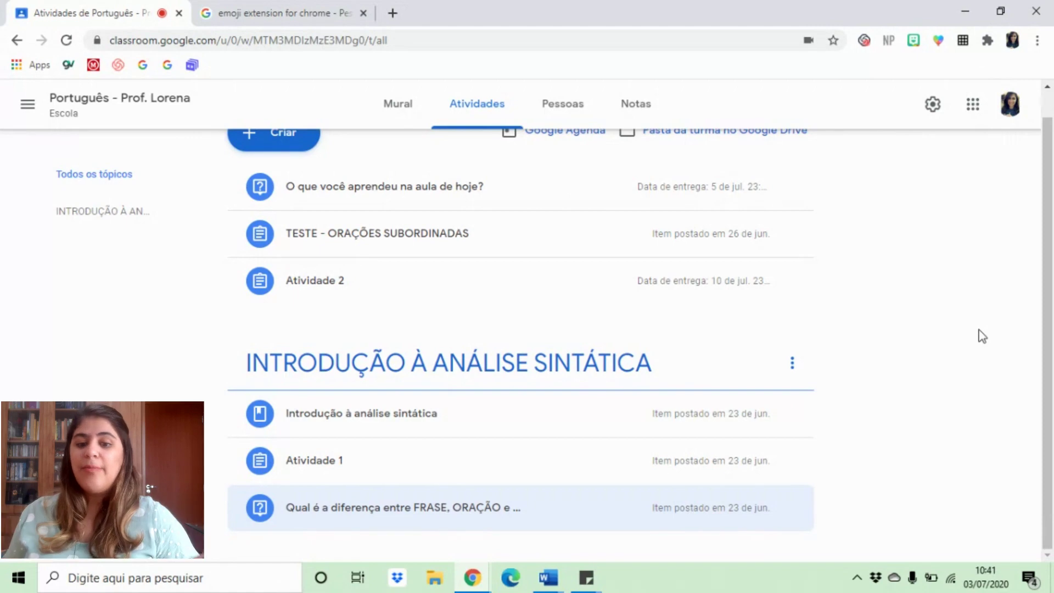
- Create another class topic named "TIPOS DE SUJEITO"
scroll(981, 336, "up", 1)
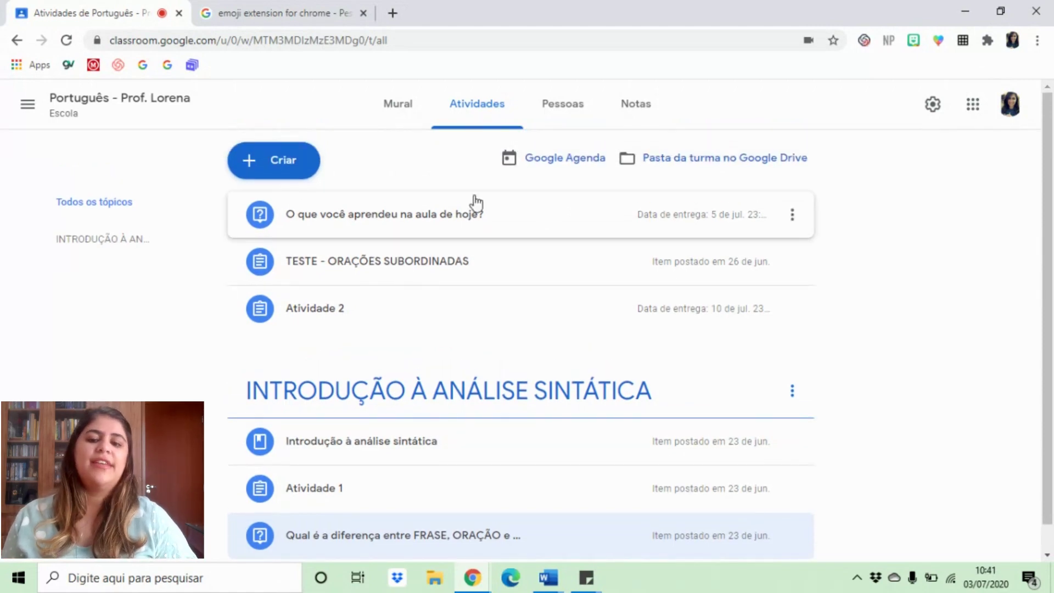
left_click(274, 176)
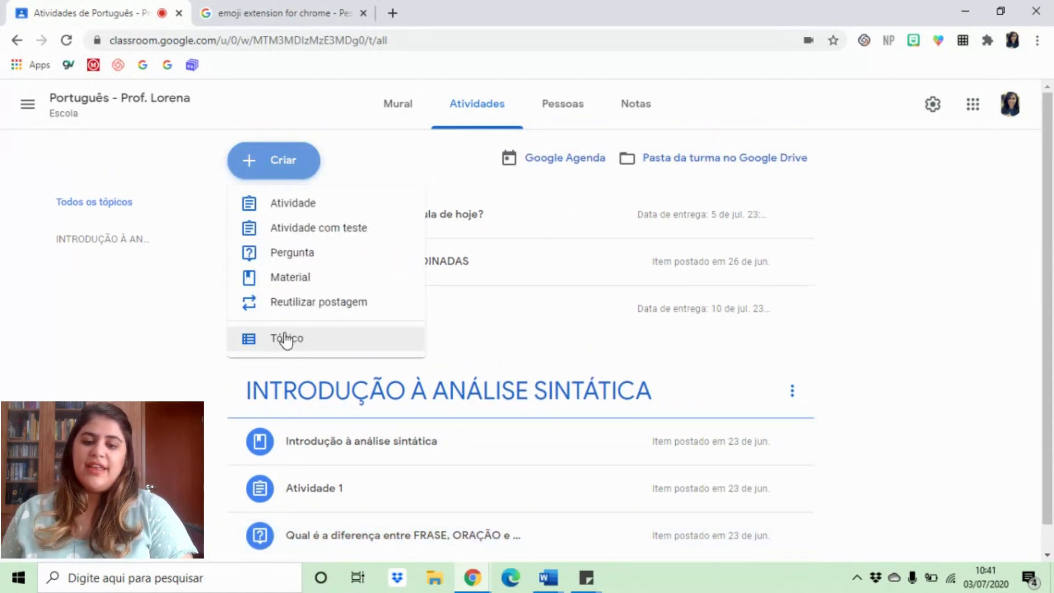
left_click(285, 337)
type("tipo")
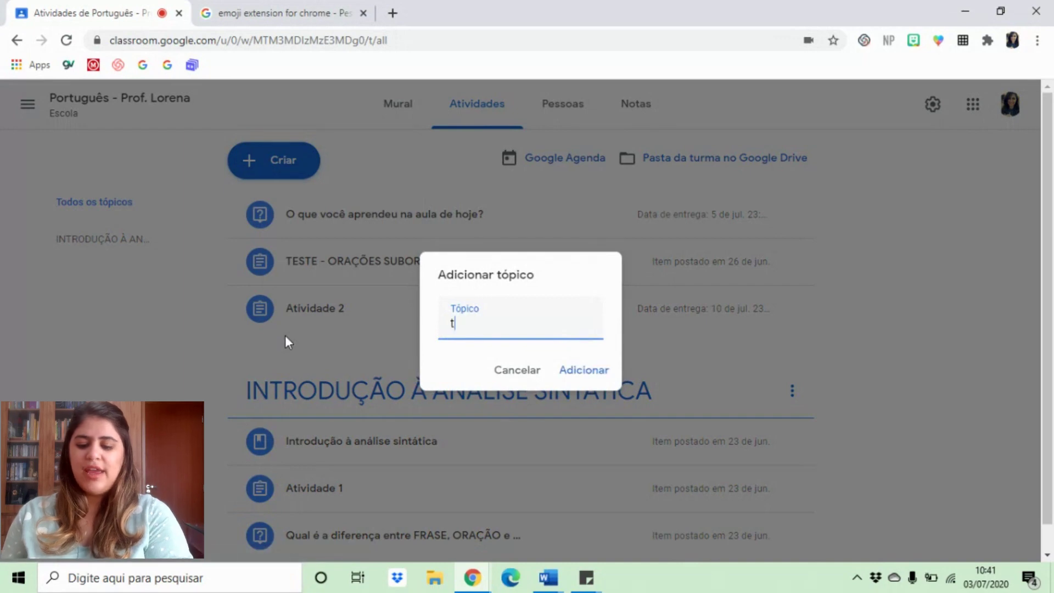
key("BackSpace")
key("BackSpace")
key("BackSpace")
key("BackSpace")
type("TIPOS ")
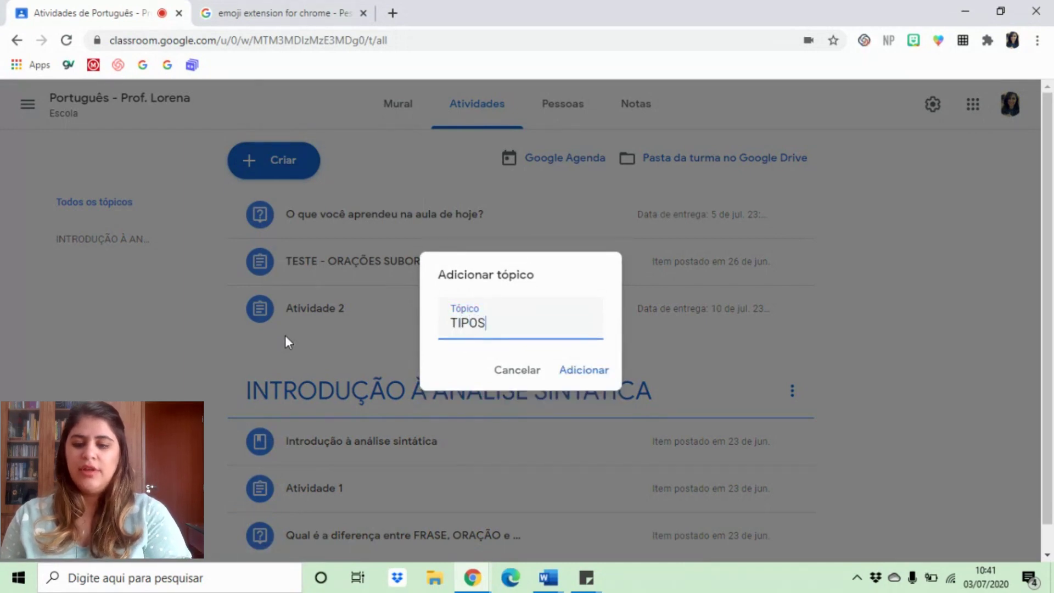
type("DE SUJEITO")
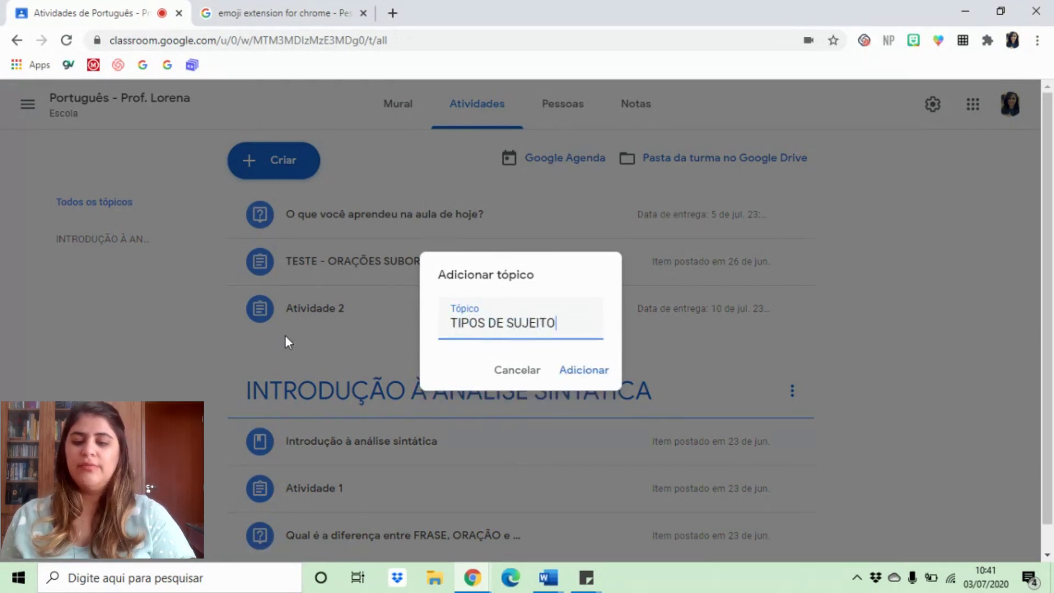
left_click(590, 368)
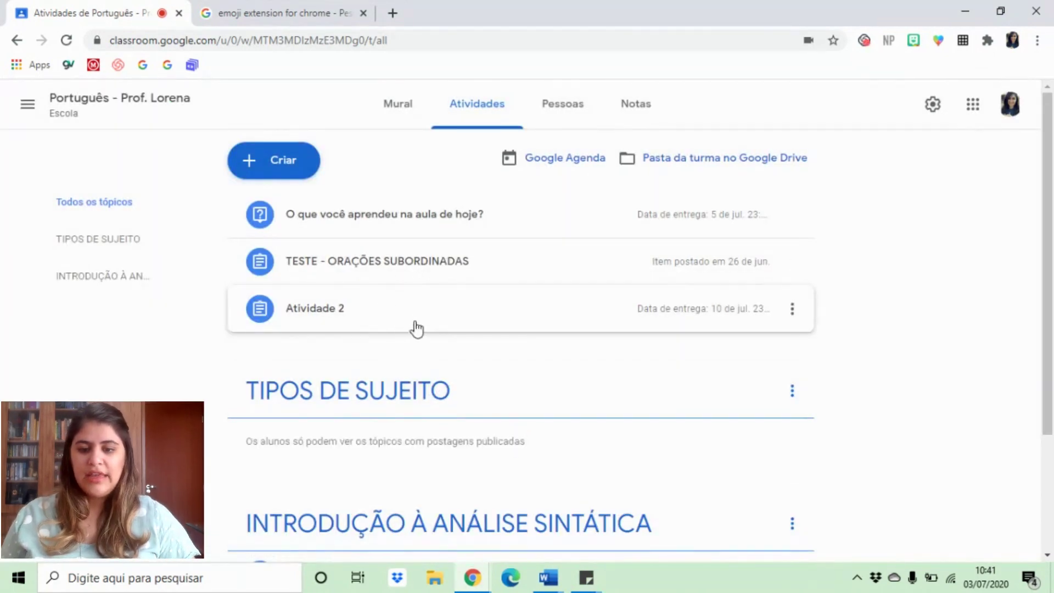
- Move "Atividade 2" and the question "O que você aprendeu na aula de hoje?" into the TIPOS DE SUJEITO topic
left_click_drag(415, 328, 404, 363)
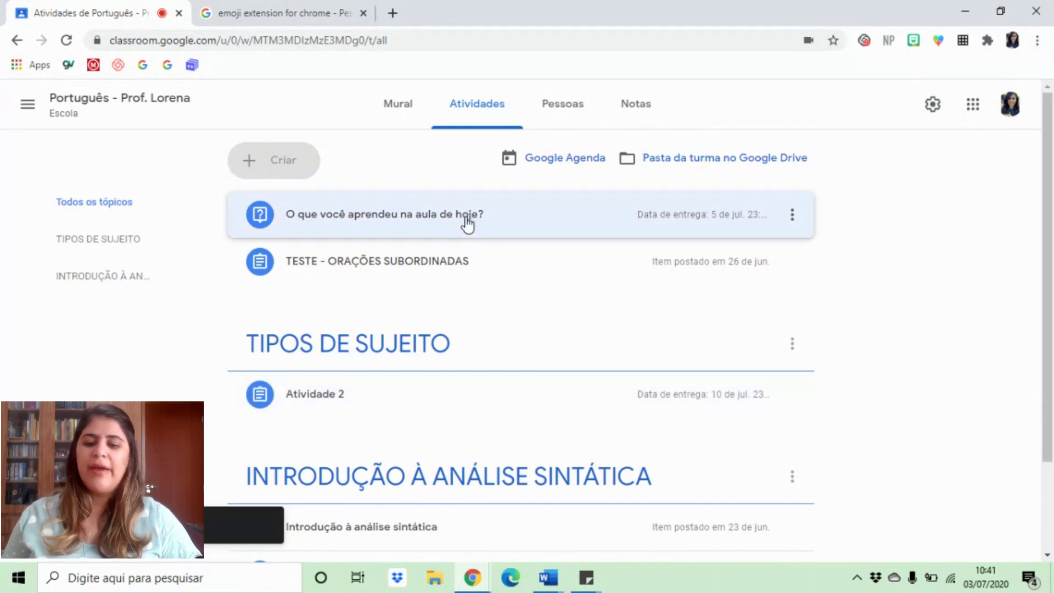
left_click(502, 222)
left_click(507, 221)
left_click_drag(507, 221, 431, 411)
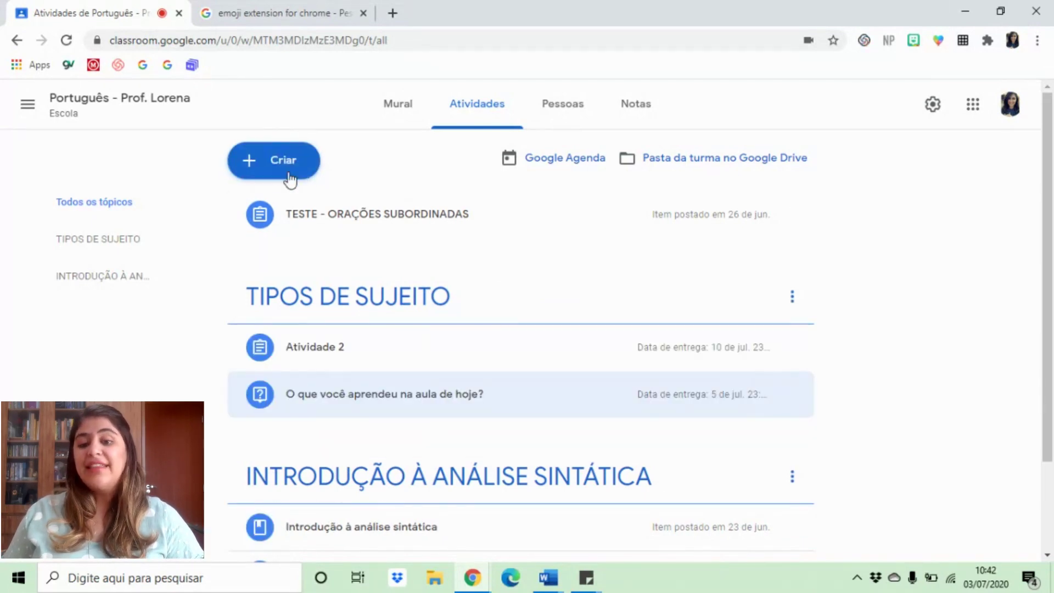
- Create a third class topic named "ORAÇÕES SUBORDINADAS - REVISÃO"
left_click(289, 177)
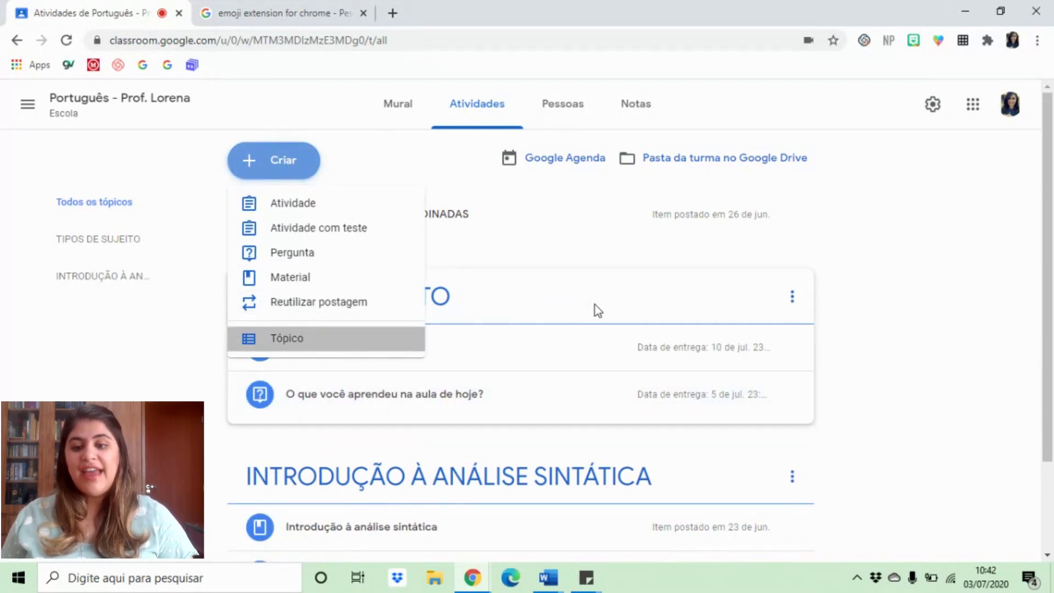
type("ora")
key("BackSpace")
key("BackSpace")
key("BackSpace")
type("ORAÇÕ")
type("ES SUBORDINADA")
type("S - REVISÃO")
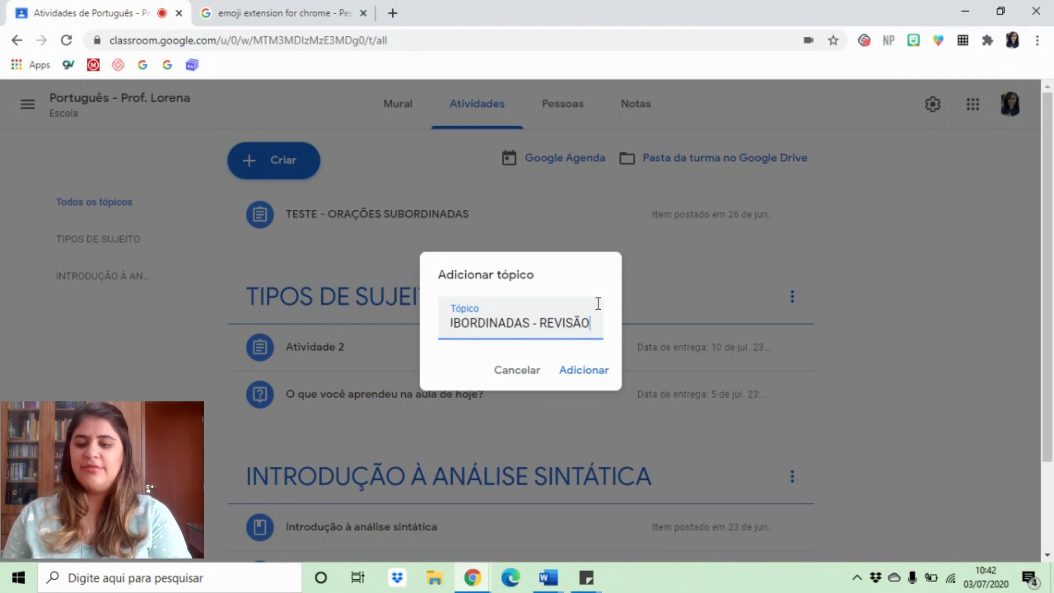
left_click(596, 369)
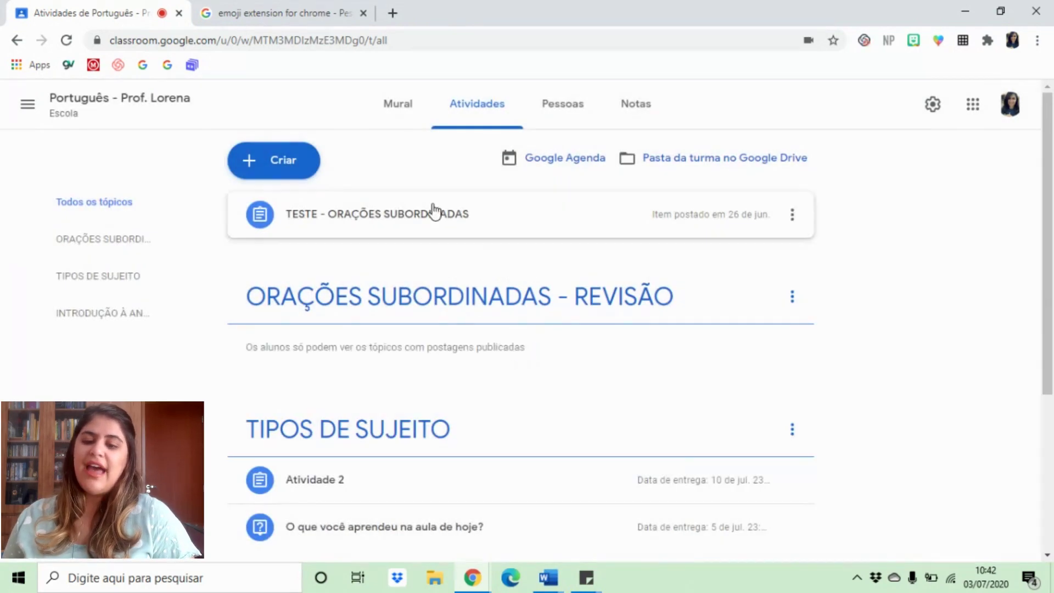
- Move the activity "TESTE - ORAÇÕES SUBORDINADAS" into the ORAÇÕES SUBORDINADAS - REVISÃO topic and review the organised topic list
left_click_drag(430, 211, 430, 324)
scroll(604, 351, "down", 5)
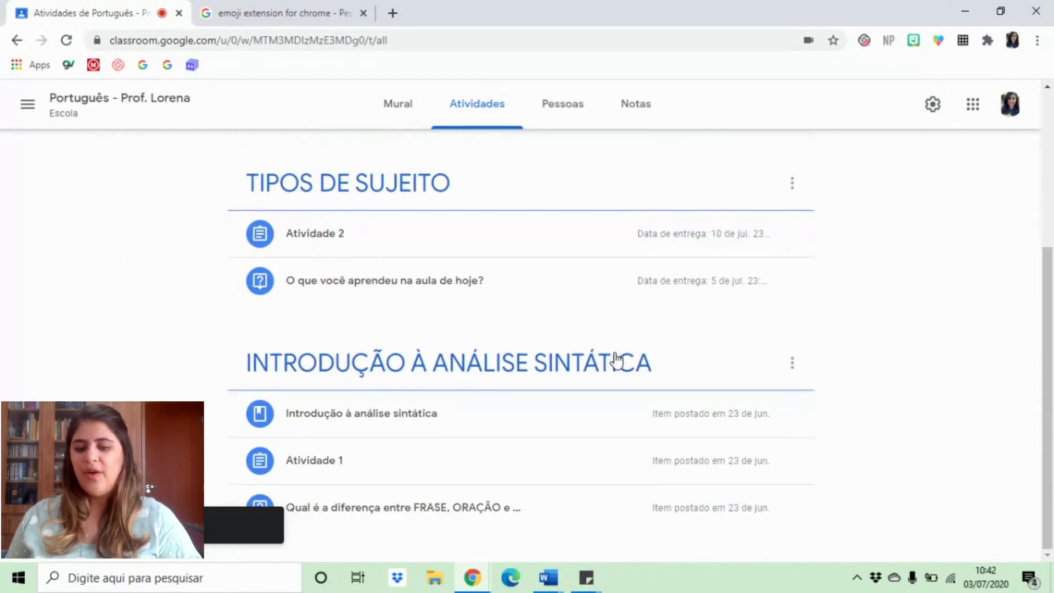
scroll(603, 353, "up", 3)
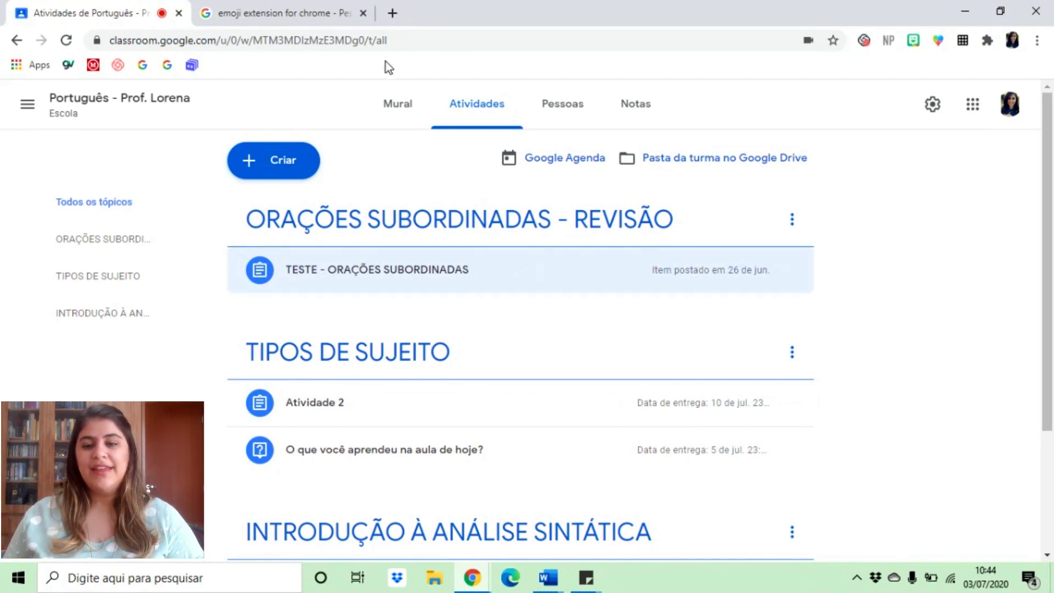
- Open the Chrome Web Store page of "Emoji Keyboard - Emojis For Chrome" from the emoji extension search results
left_click(230, 8)
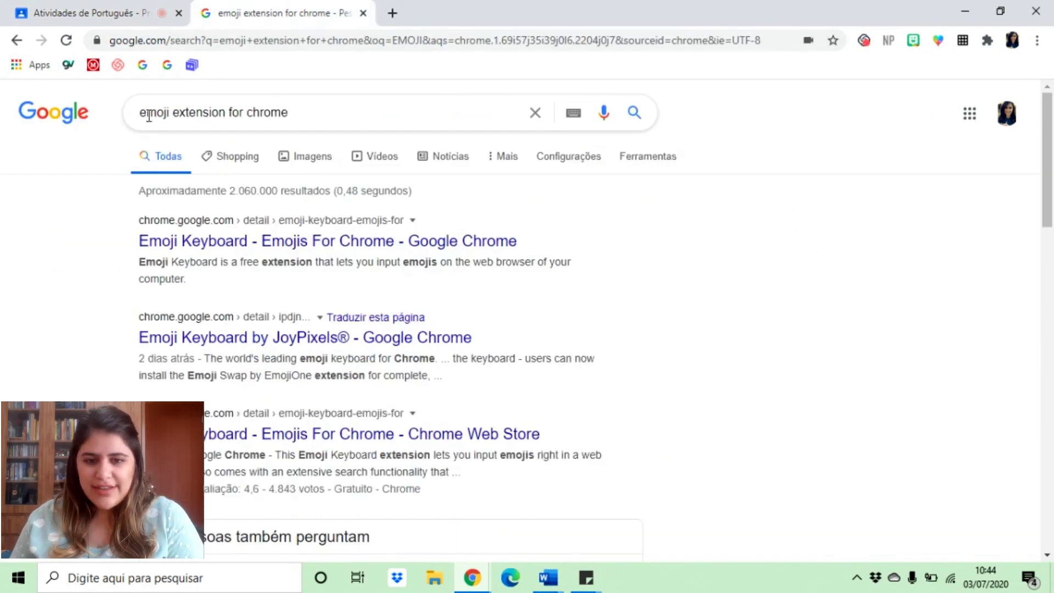
left_click_drag(296, 109, 135, 110)
left_click(288, 241)
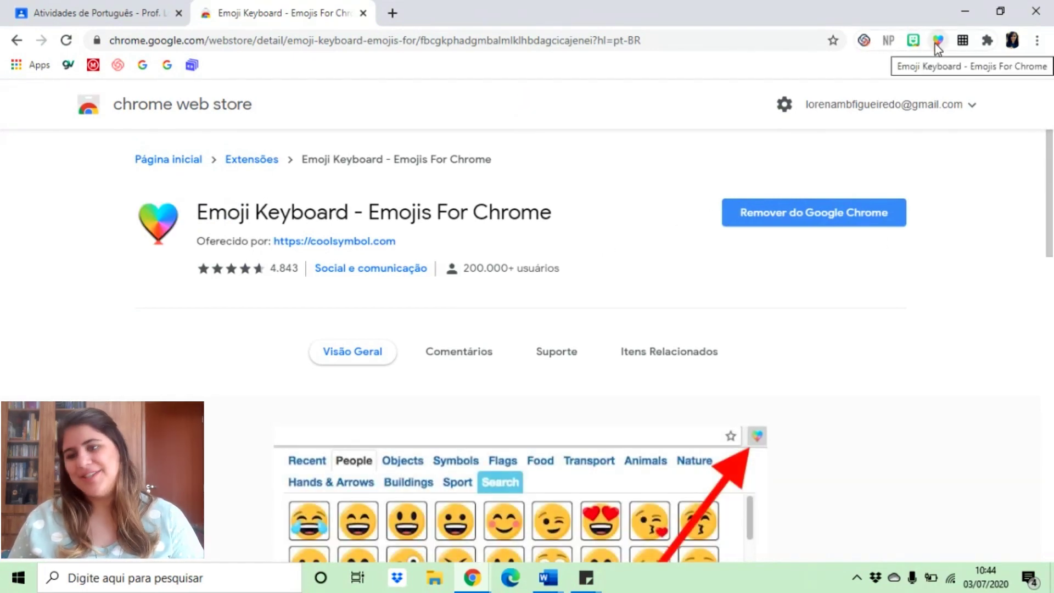
- Return to the Classroom activities and open "TESTE - ORAÇÕES SUBORDINADAS" for editing
left_click(44, 12)
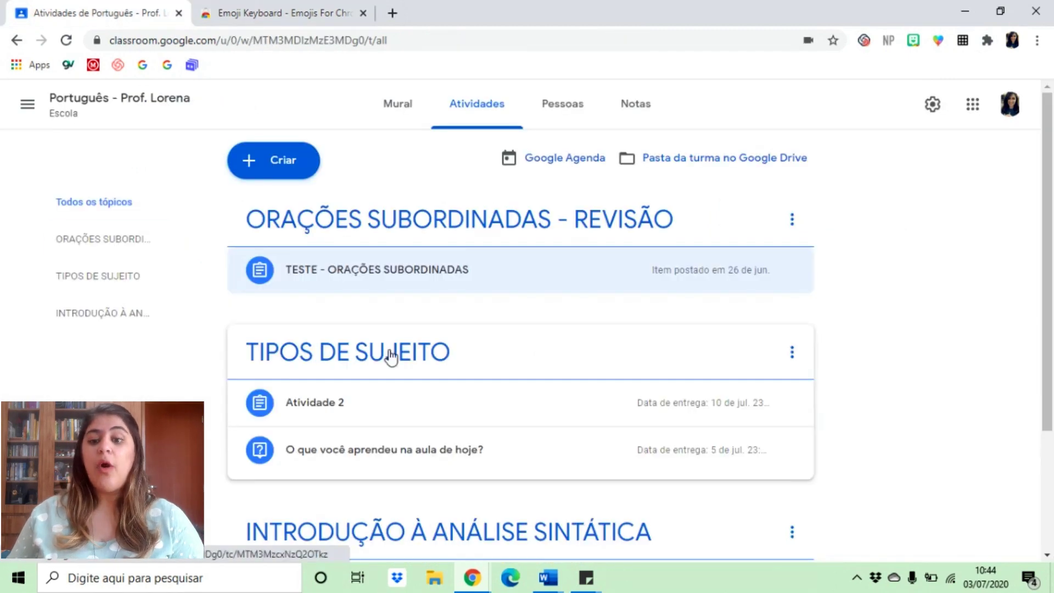
left_click(793, 269)
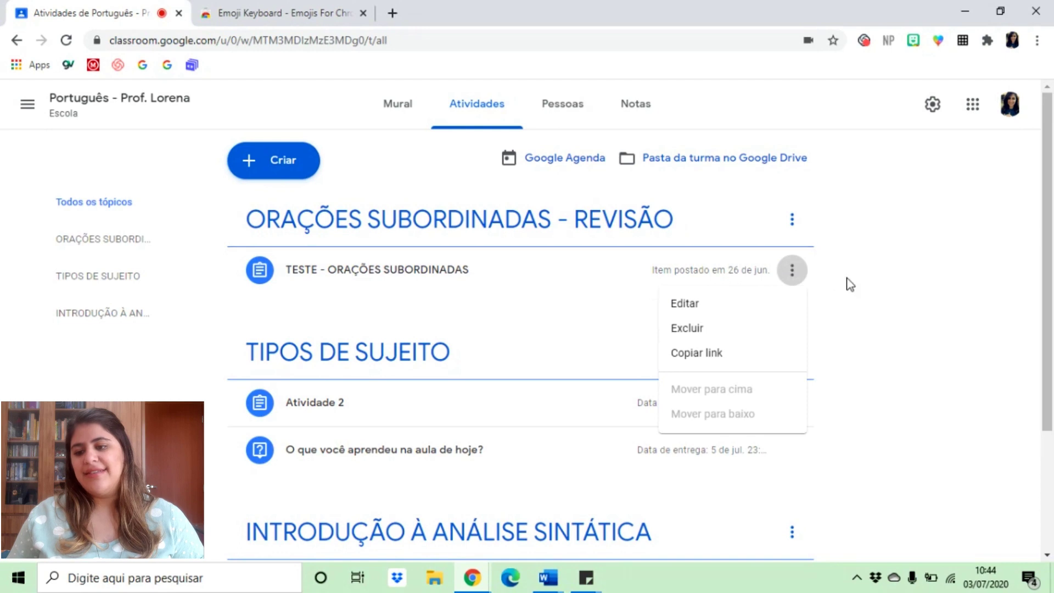
left_click(779, 309)
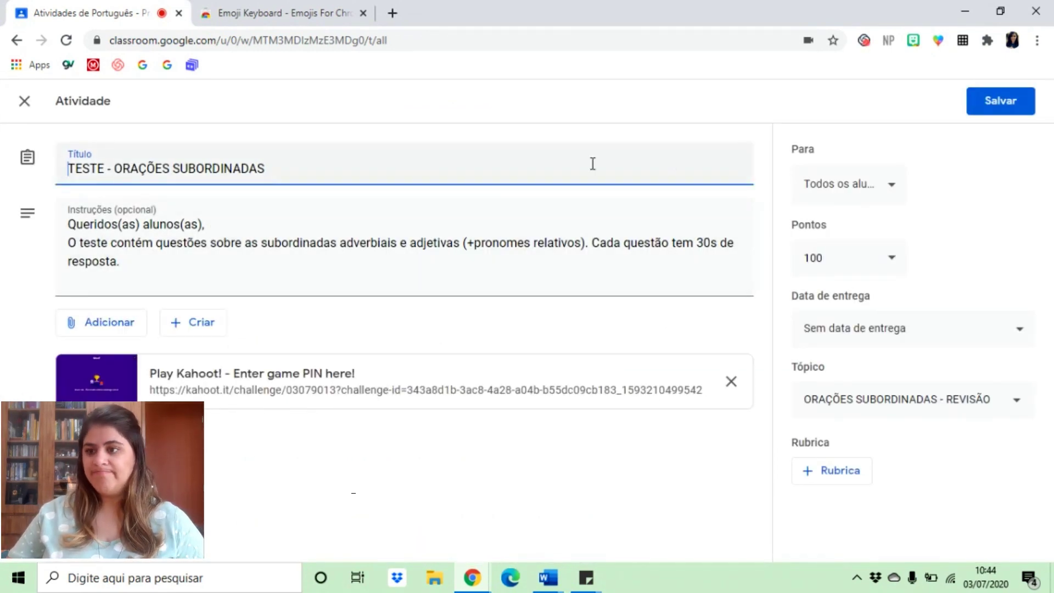
- Browse the Emoji Keyboard extension's People, Objects, Symbols and Flags categories and its recently used emojis
left_click(938, 41)
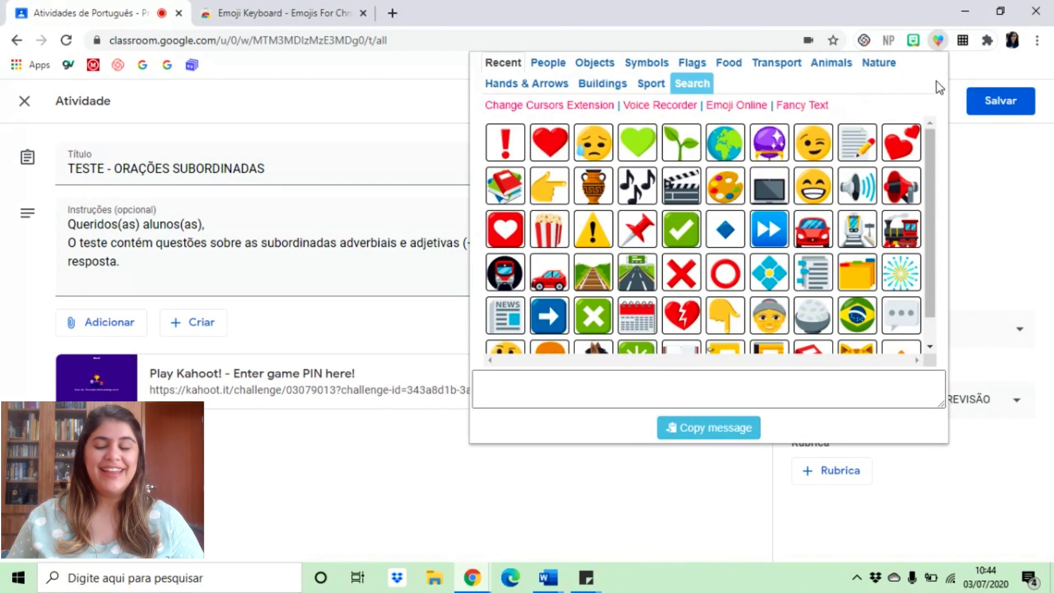
left_click(939, 42)
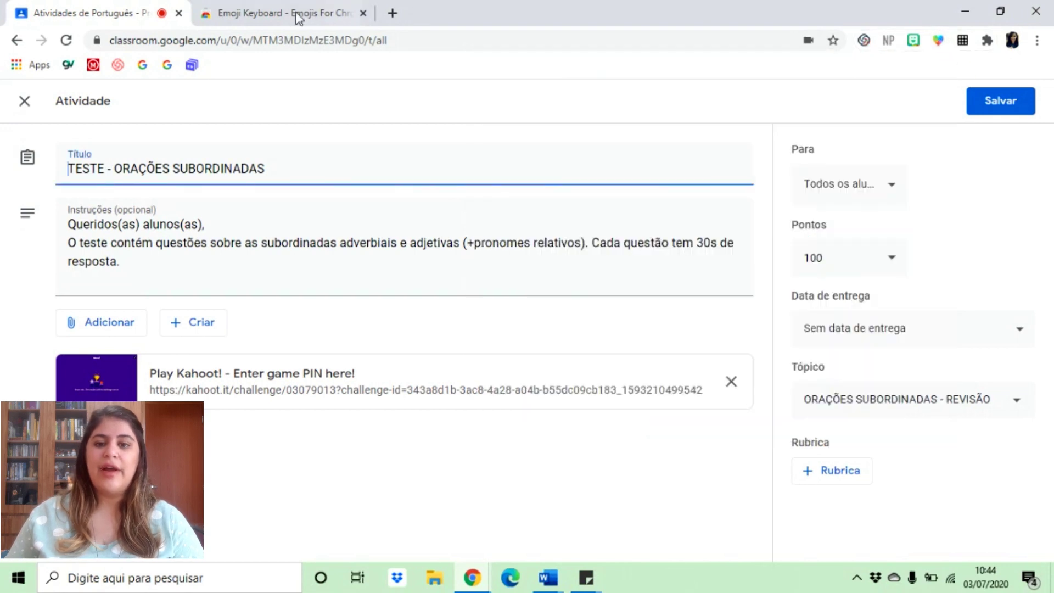
left_click(938, 44)
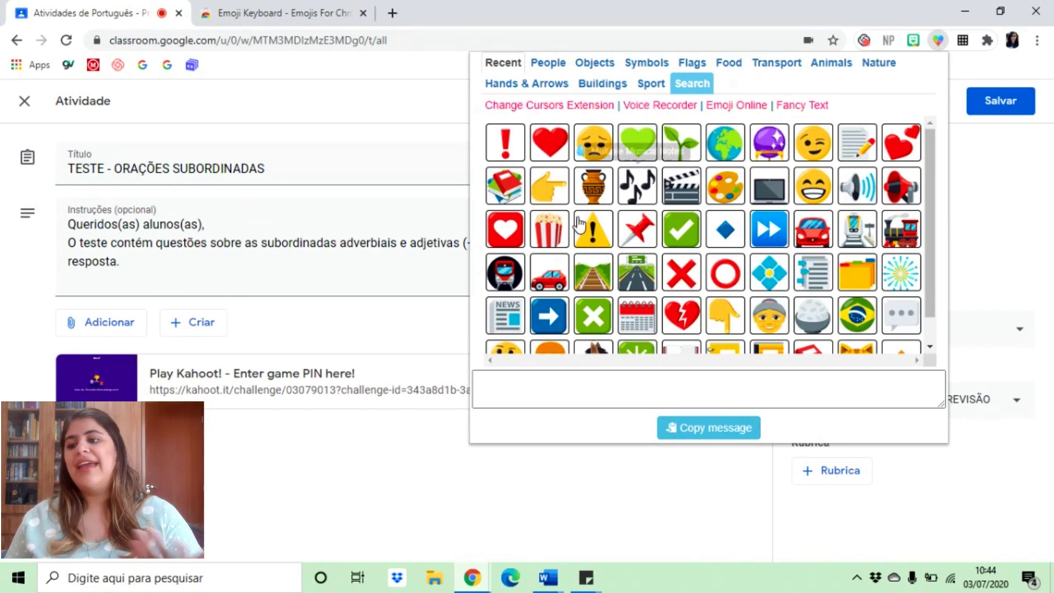
left_click(547, 62)
left_click(594, 62)
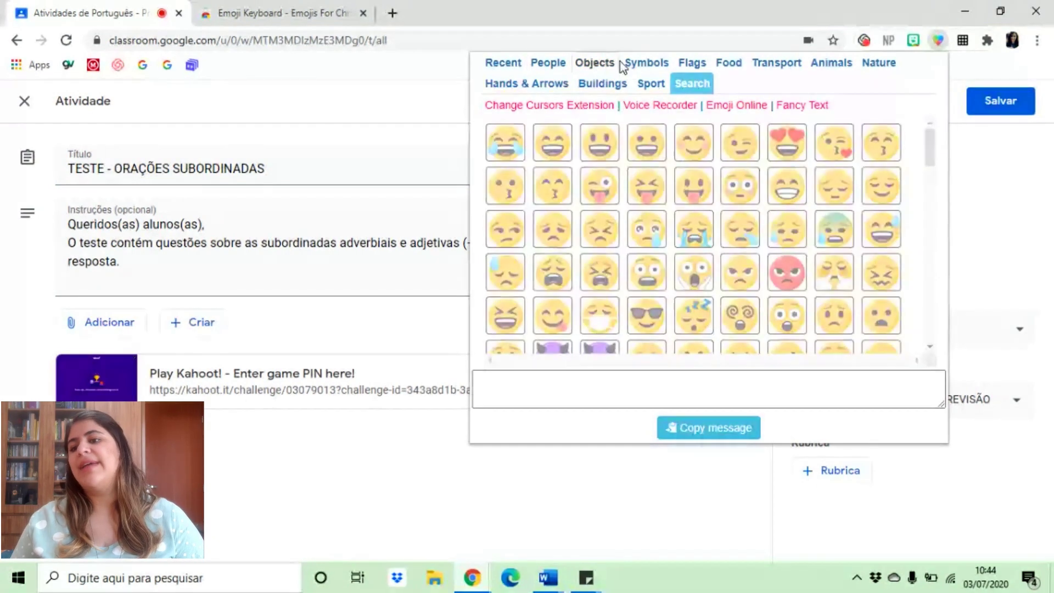
left_click(646, 63)
left_click(691, 62)
left_click(503, 62)
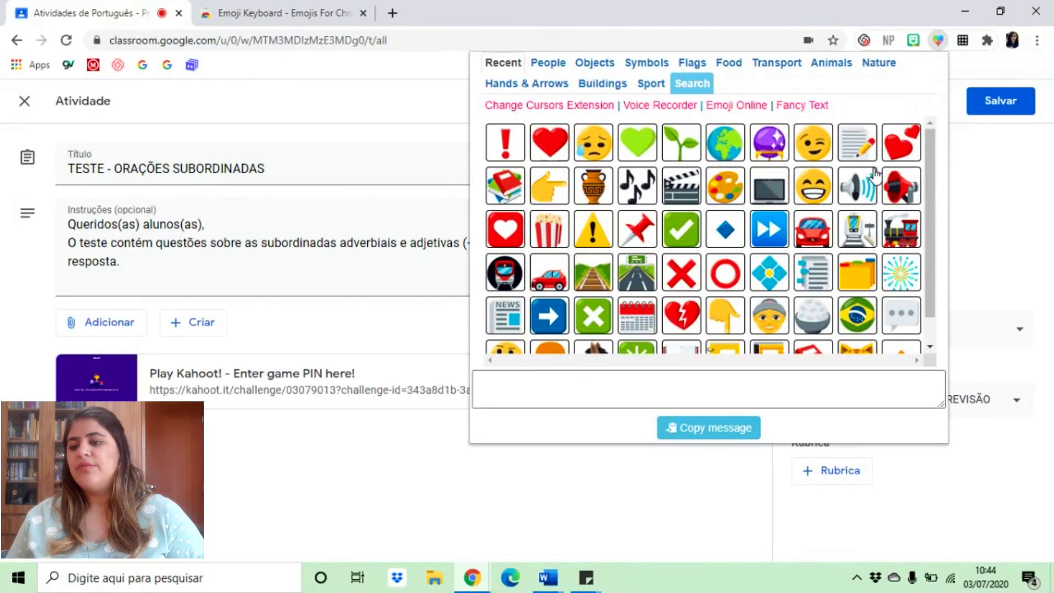
- Insert the red exclamation mark emoji at the start of the activity title, separated from the text by a space
left_click(501, 154)
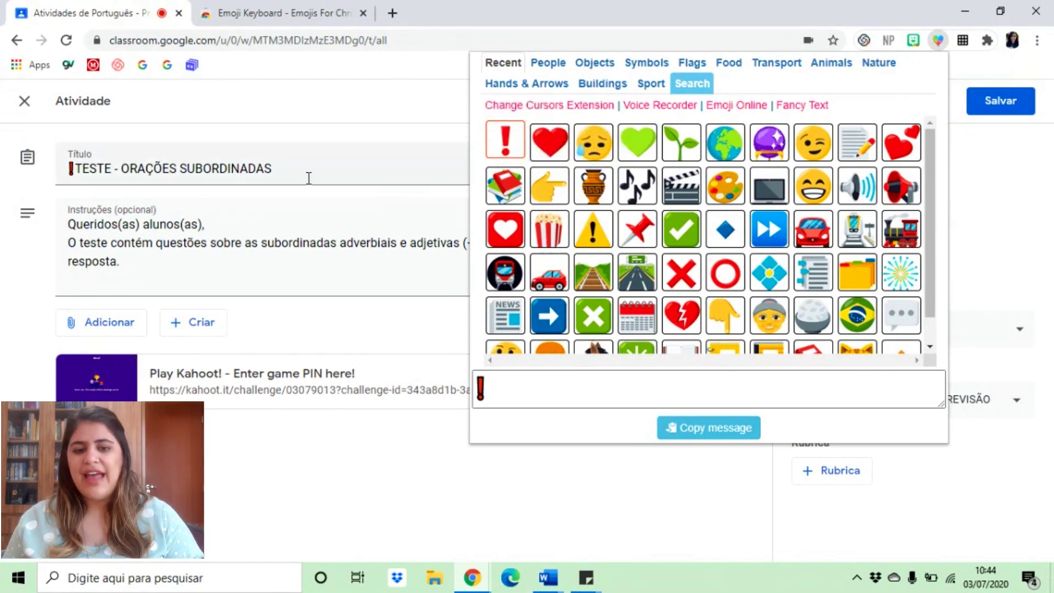
left_click(76, 168)
left_click(76, 168)
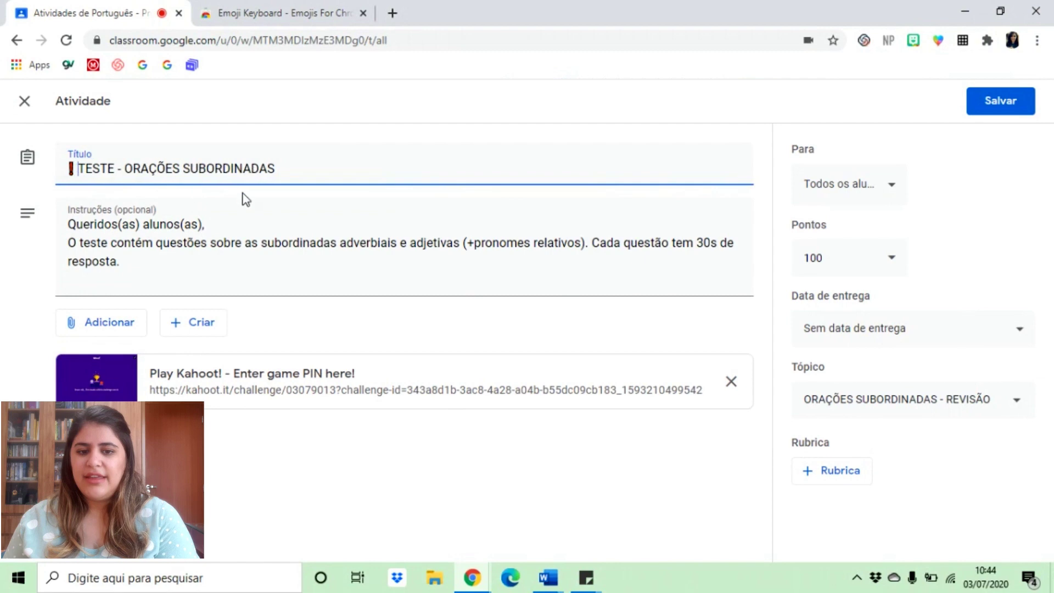
- Save the "TESTE - ORAÇÕES SUBORDINADAS" activity and open the question "O que você aprendeu na aula de hoje?" for editing
left_click(1018, 97)
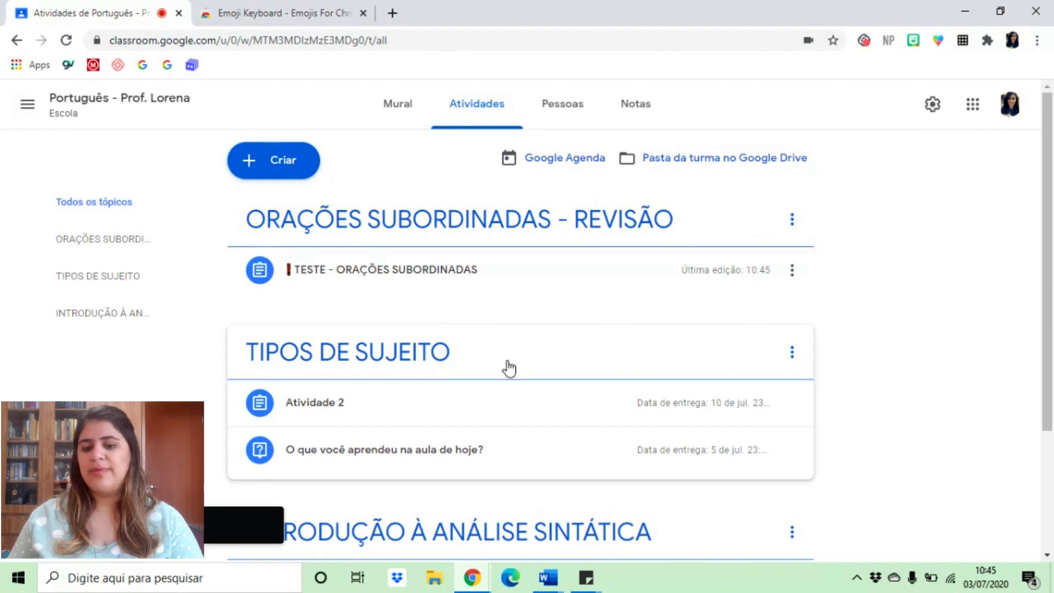
scroll(384, 362, "down", 1)
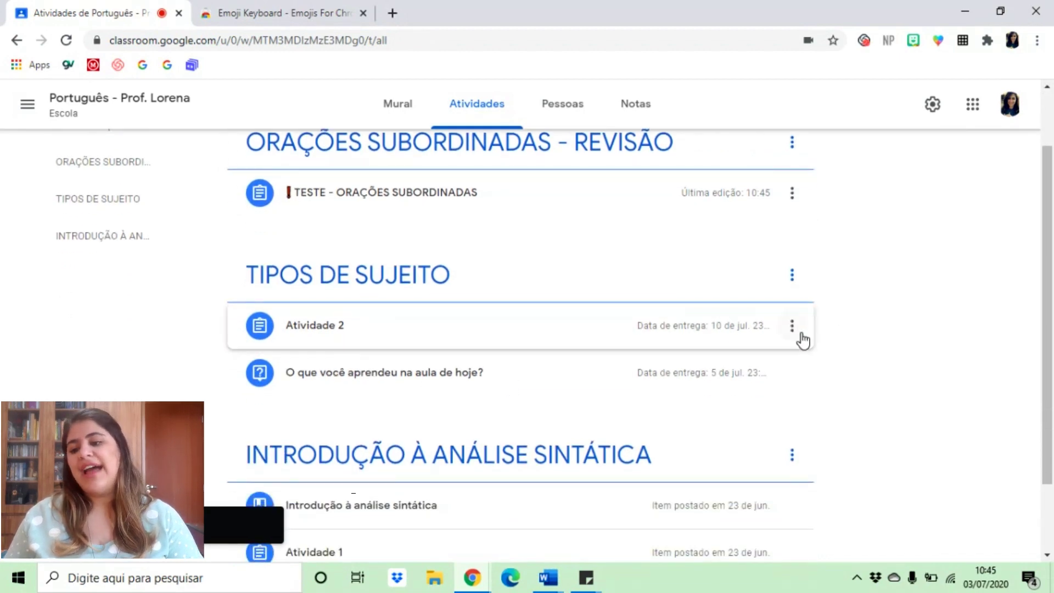
left_click(792, 373)
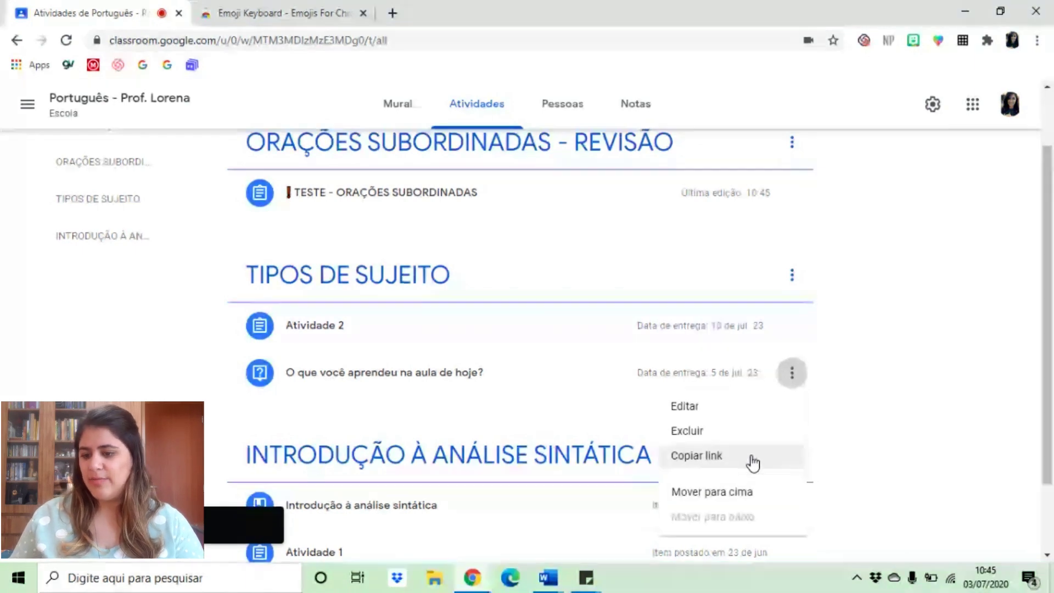
left_click(730, 409)
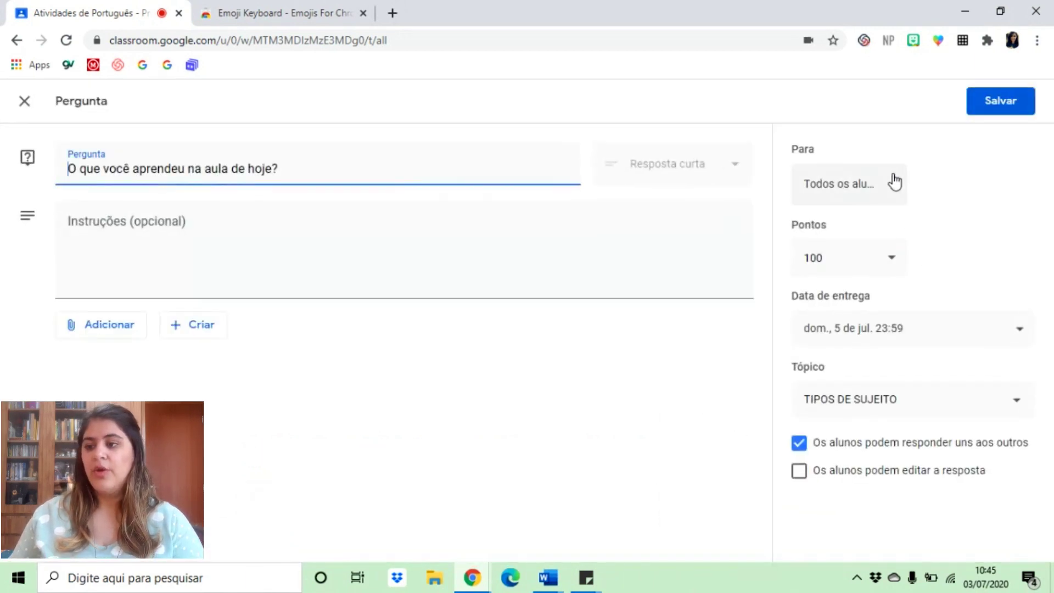
- Insert the memo emoji at the start of the question's title with the Emoji Keyboard extension and save the question
left_click(937, 41)
left_click(857, 141)
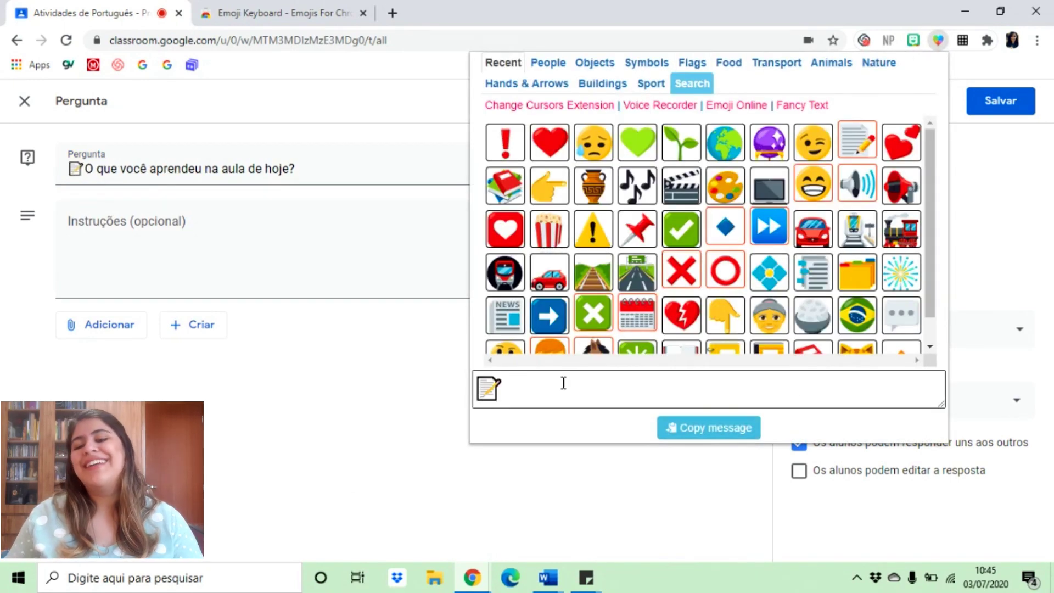
left_click(350, 294)
left_click(54, 177)
left_click(1016, 103)
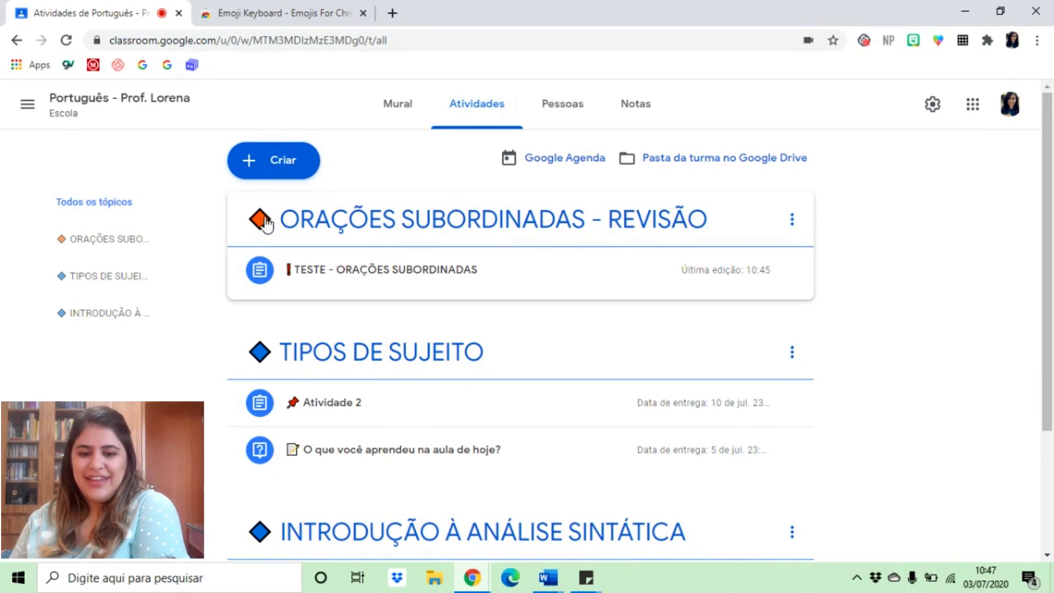
- Review the emojis on the topics and activities throughout the Português class's activities page
scroll(263, 466, "down", 2)
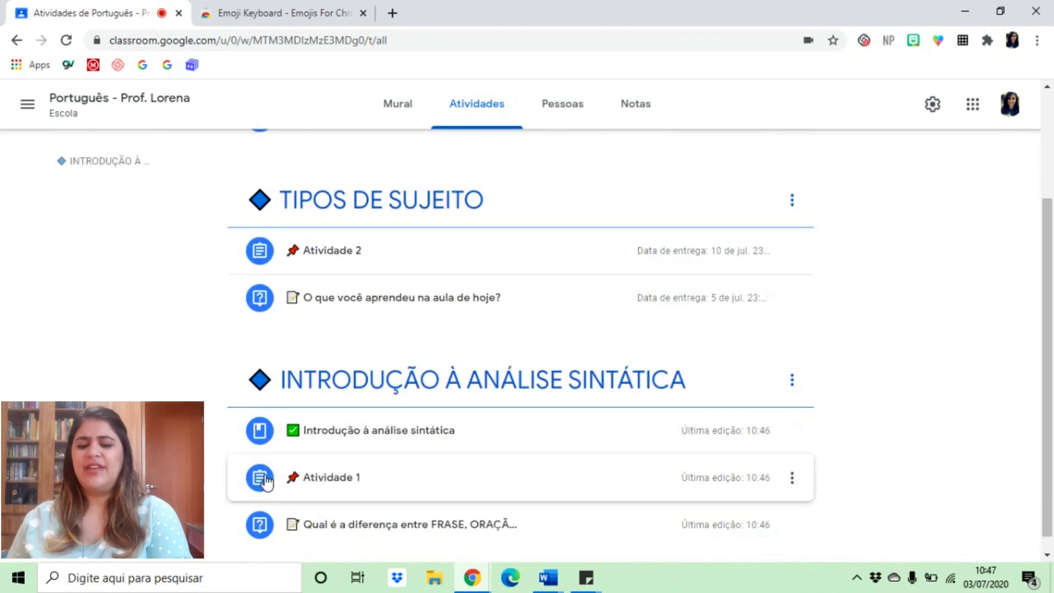
scroll(268, 348, "up", 3)
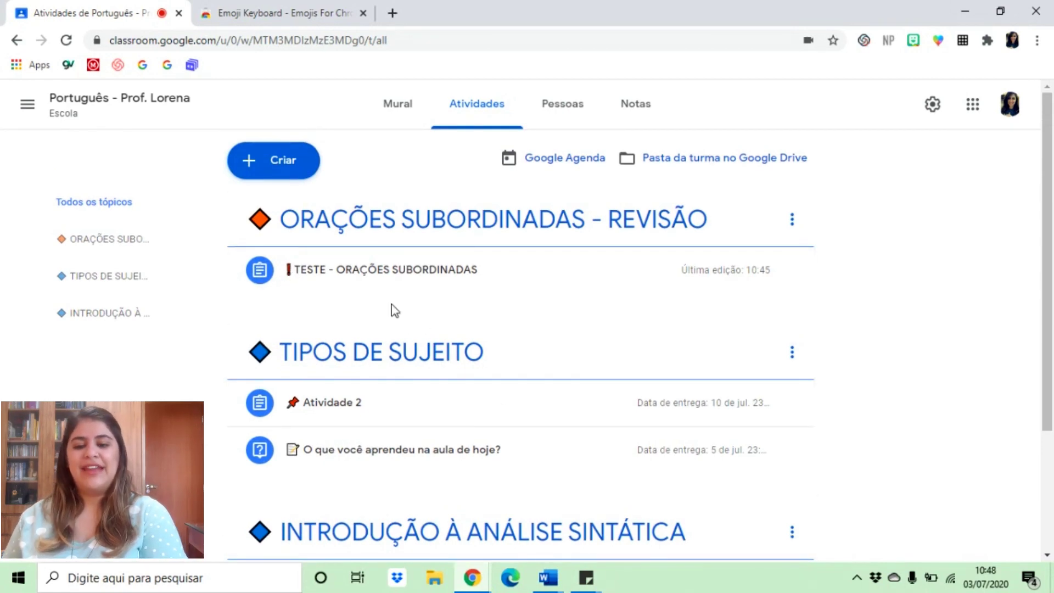
scroll(412, 315, "down", 3)
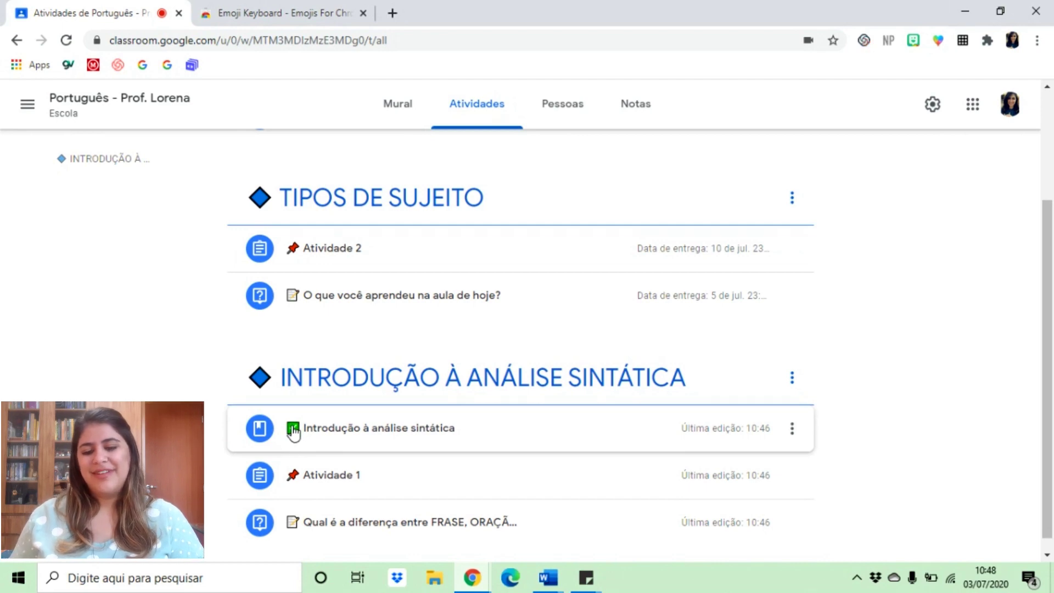
scroll(463, 403, "up", 3)
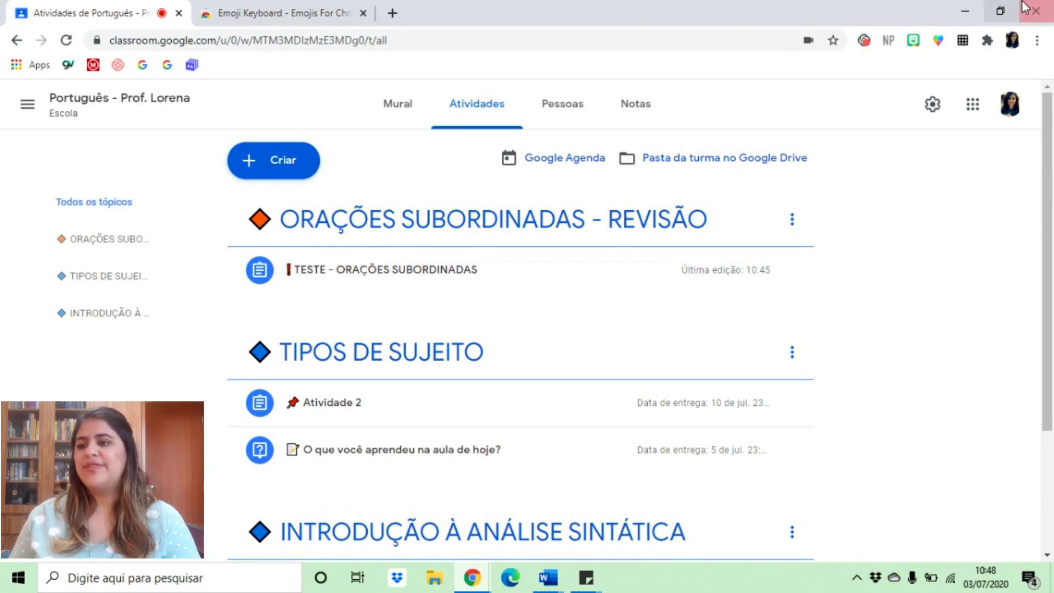
- Browse the Emoji Keyboard extension's Objects and Nature categories and close the extension
left_click(938, 40)
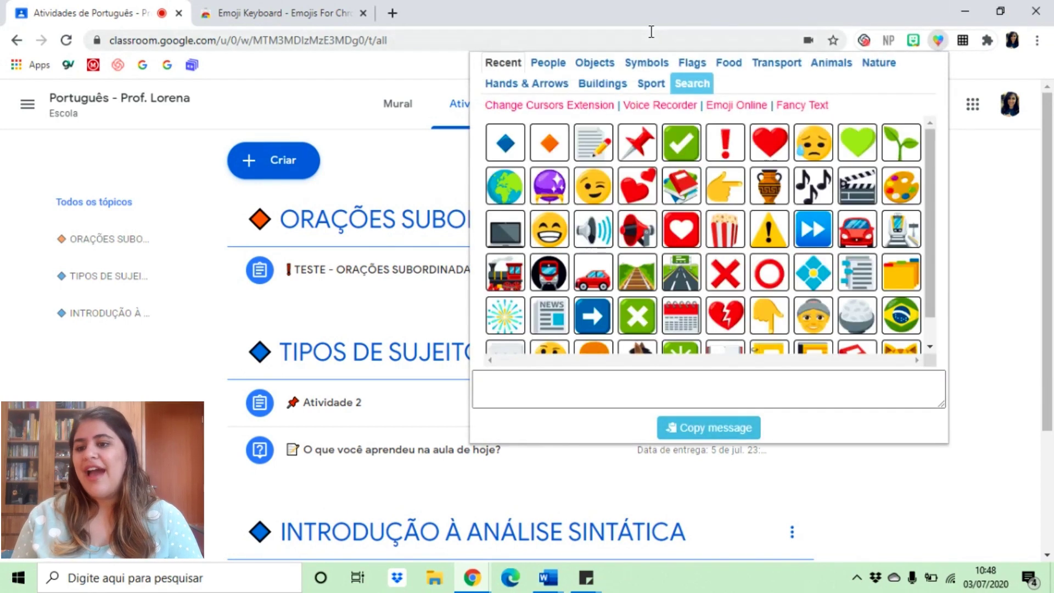
left_click(606, 64)
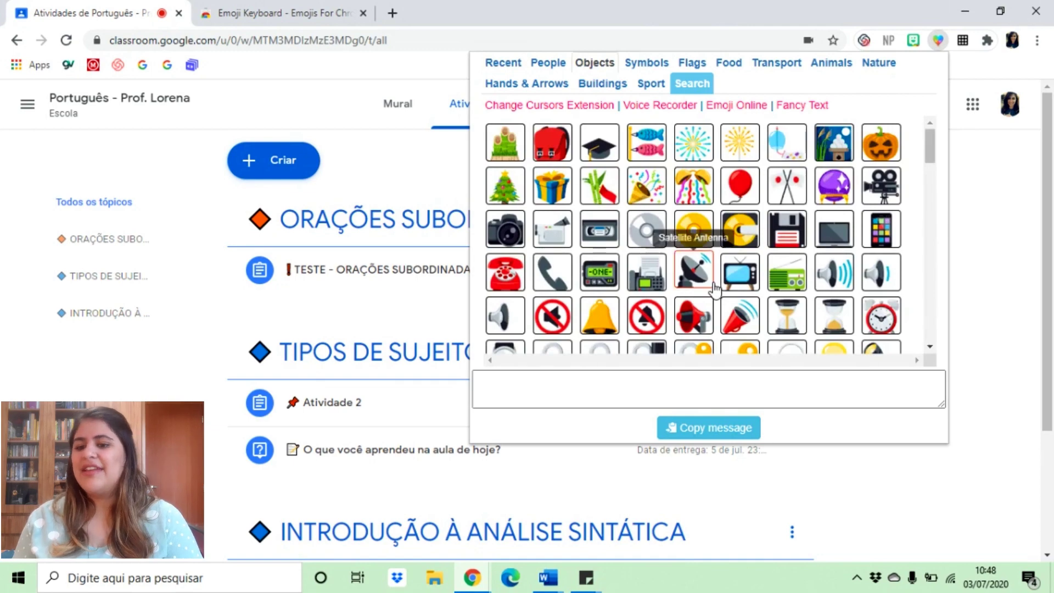
scroll(713, 288, "down", 5)
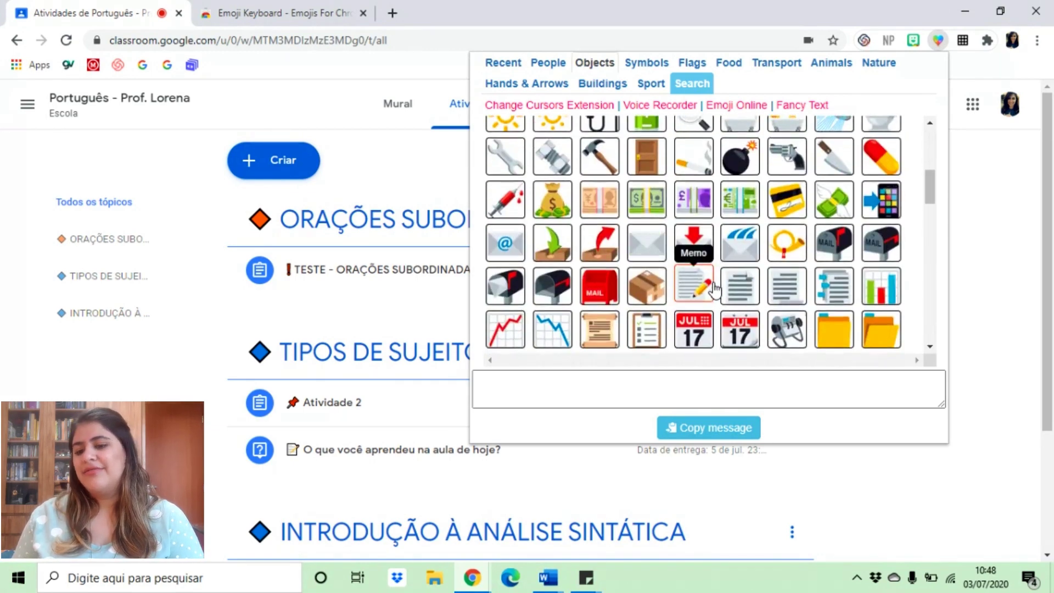
scroll(713, 288, "down", 10)
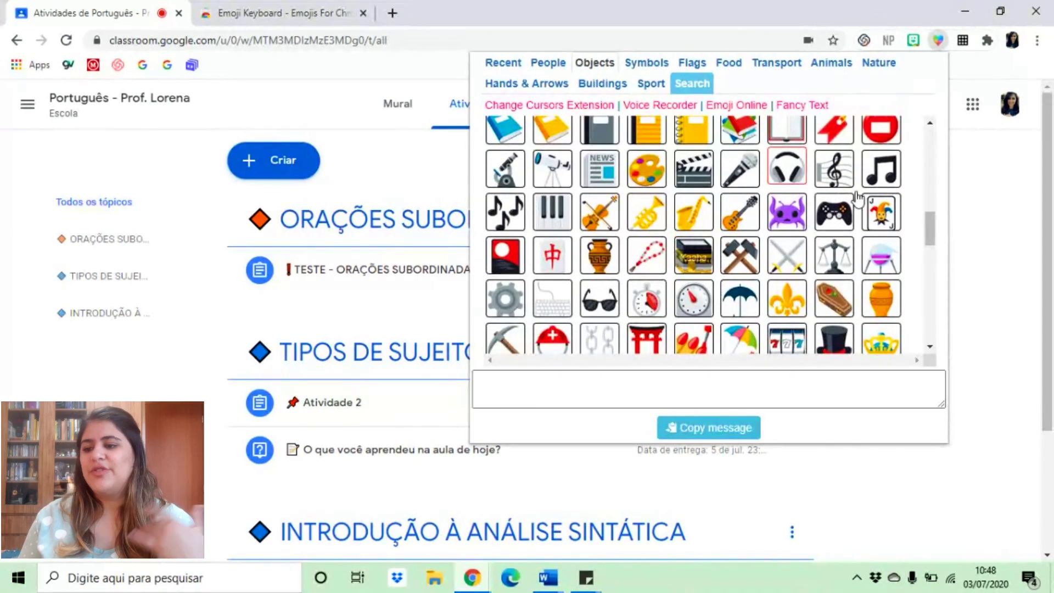
left_click(876, 63)
scroll(646, 253, "down", 1)
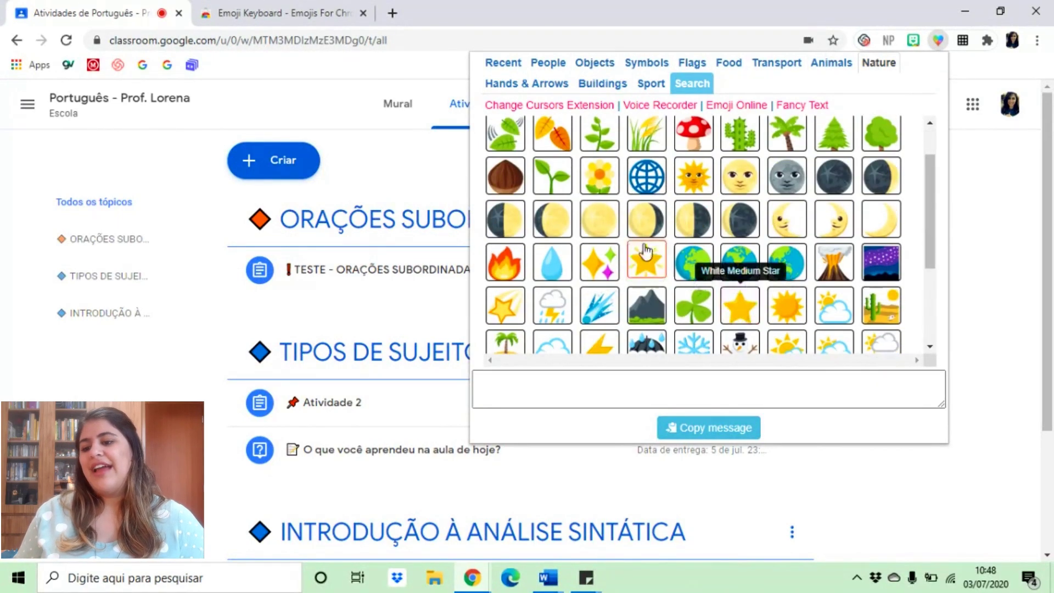
left_click(334, 173)
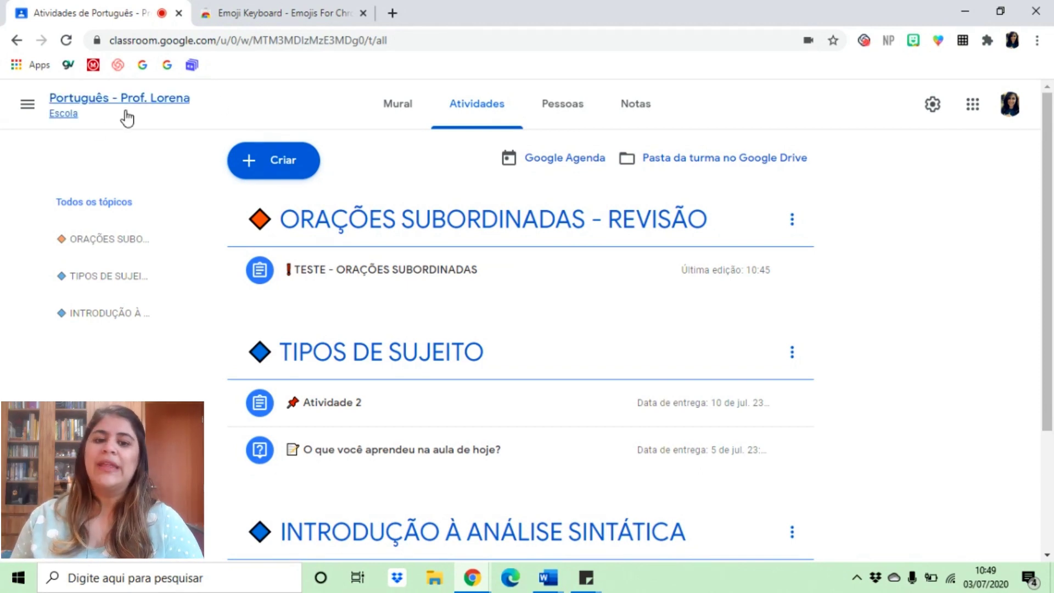
- Return to the list of classes and open the Redação class
left_click(26, 105)
left_click(85, 123)
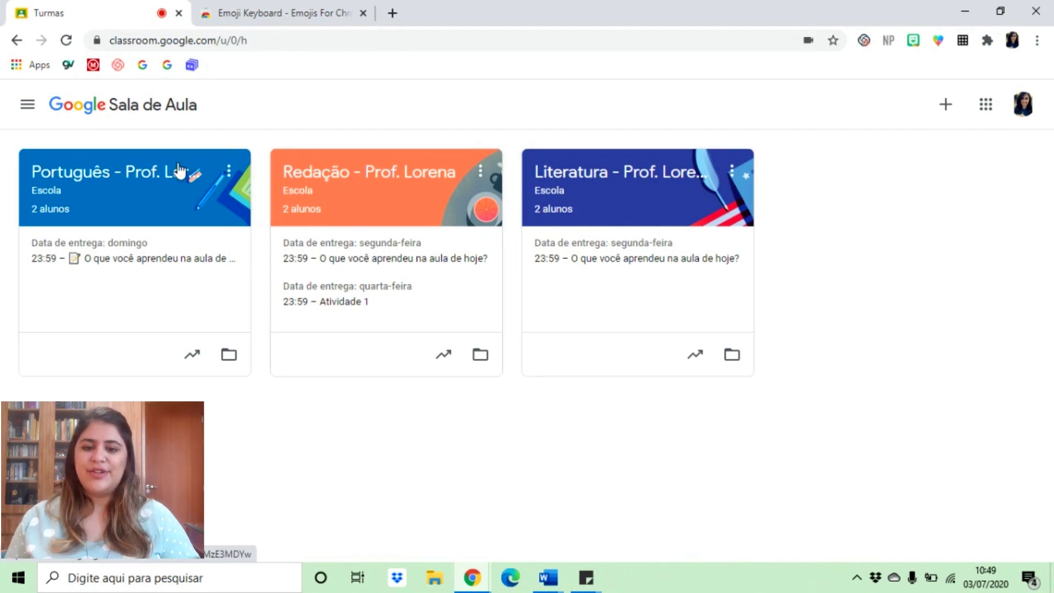
left_click(392, 202)
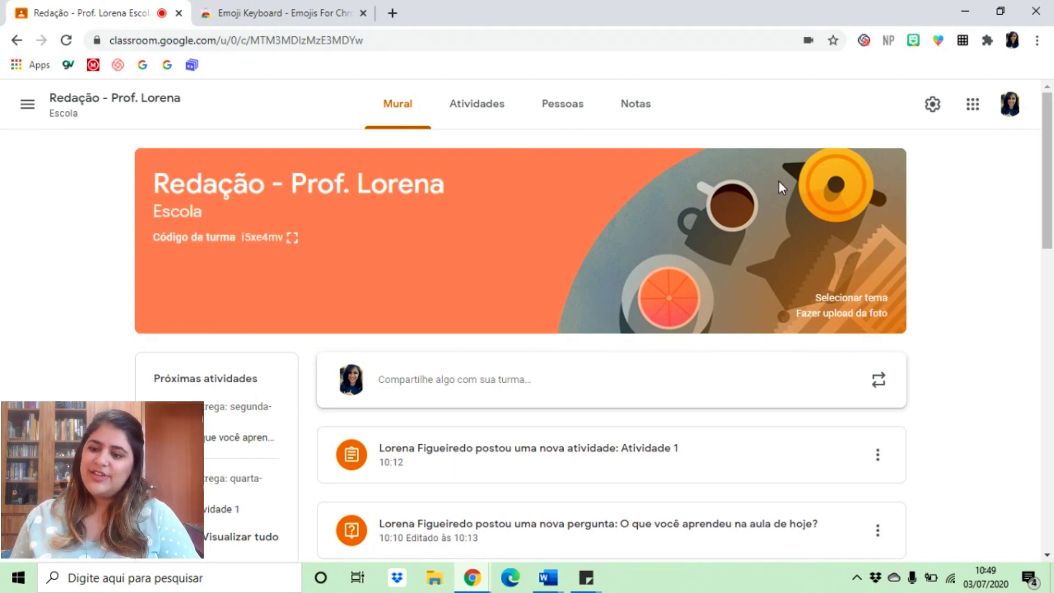
- Open the Redação class's theme gallery and browse the English & History, Math & Science and Arts categories
left_click(878, 303)
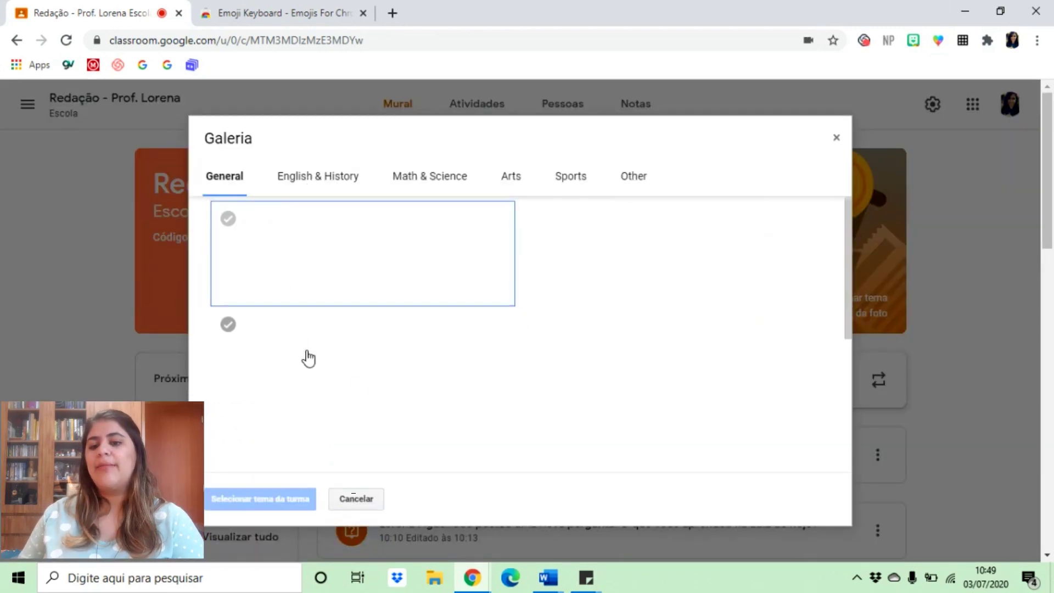
left_click(317, 189)
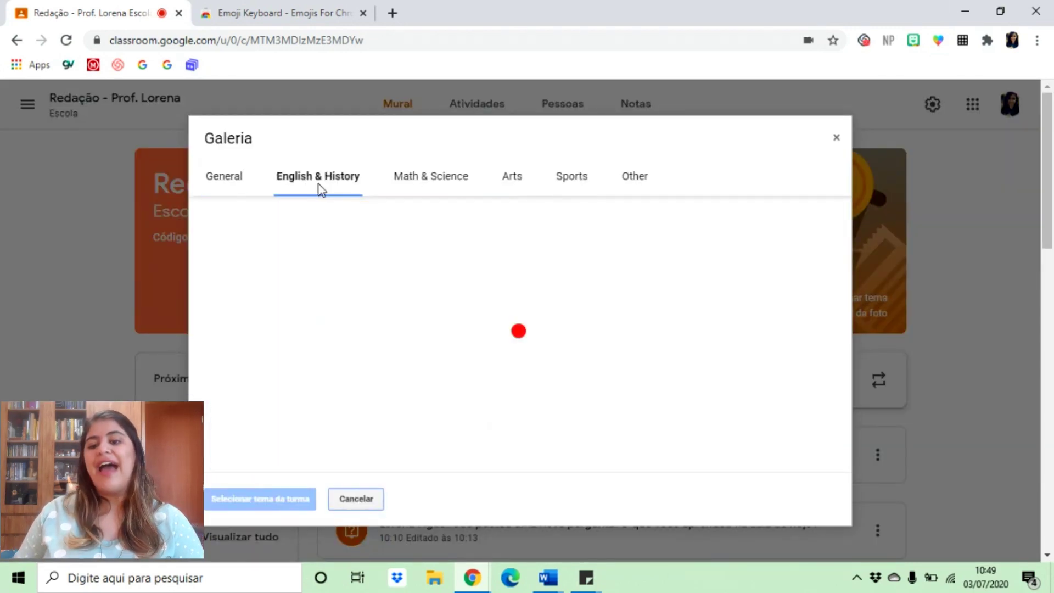
left_click(428, 187)
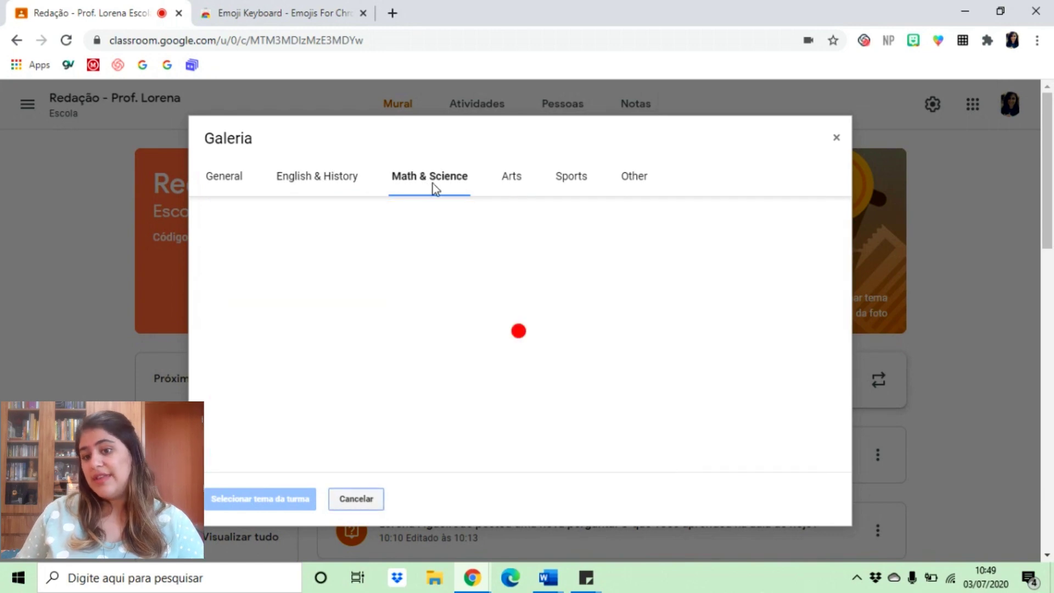
left_click(522, 187)
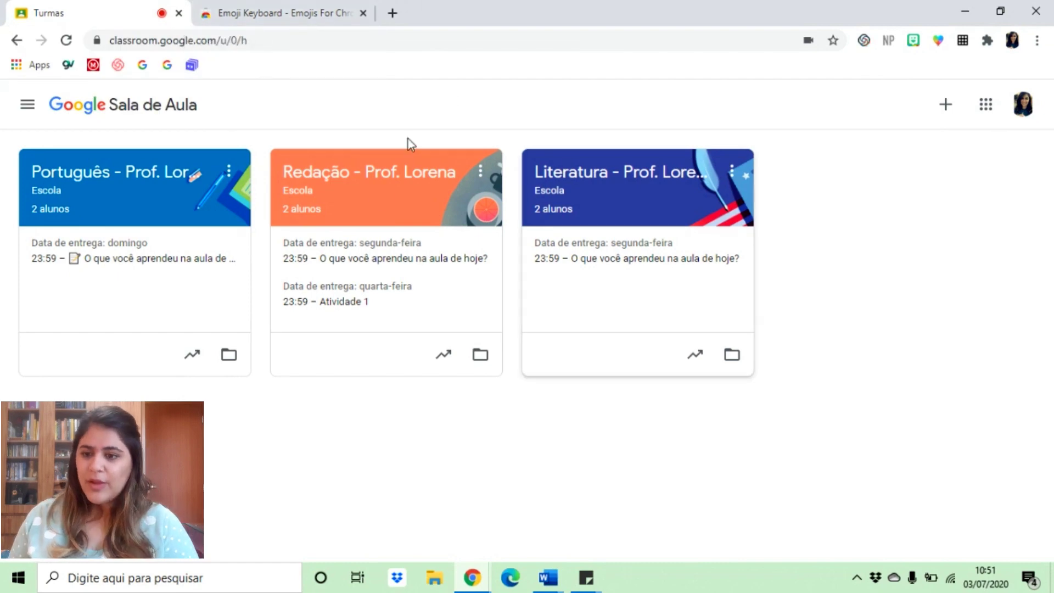
- Open the Redação class from the class list, view its activities page and return to its stream
left_click(329, 252)
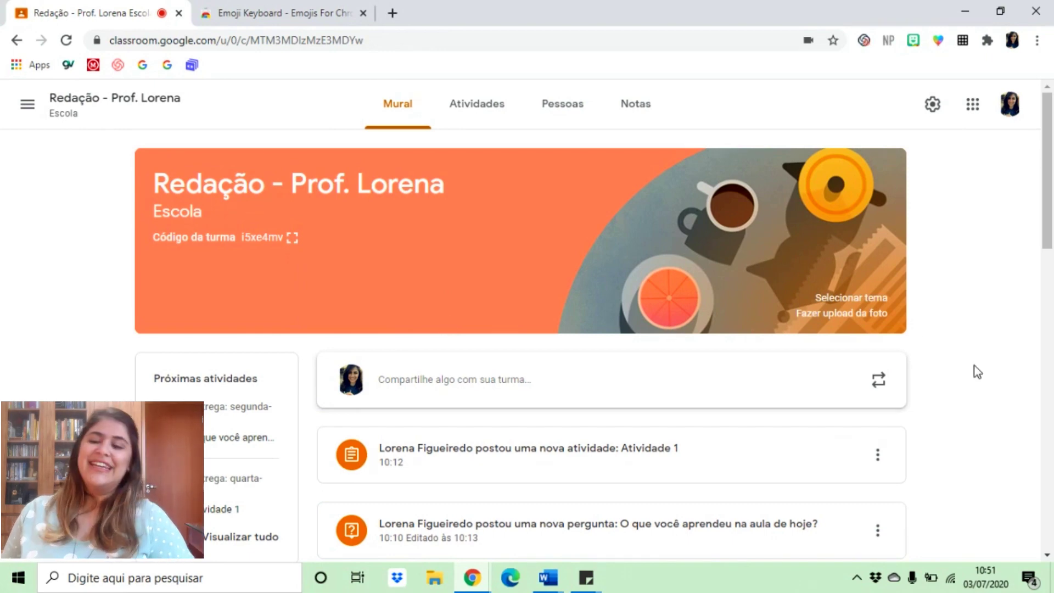
left_click(470, 131)
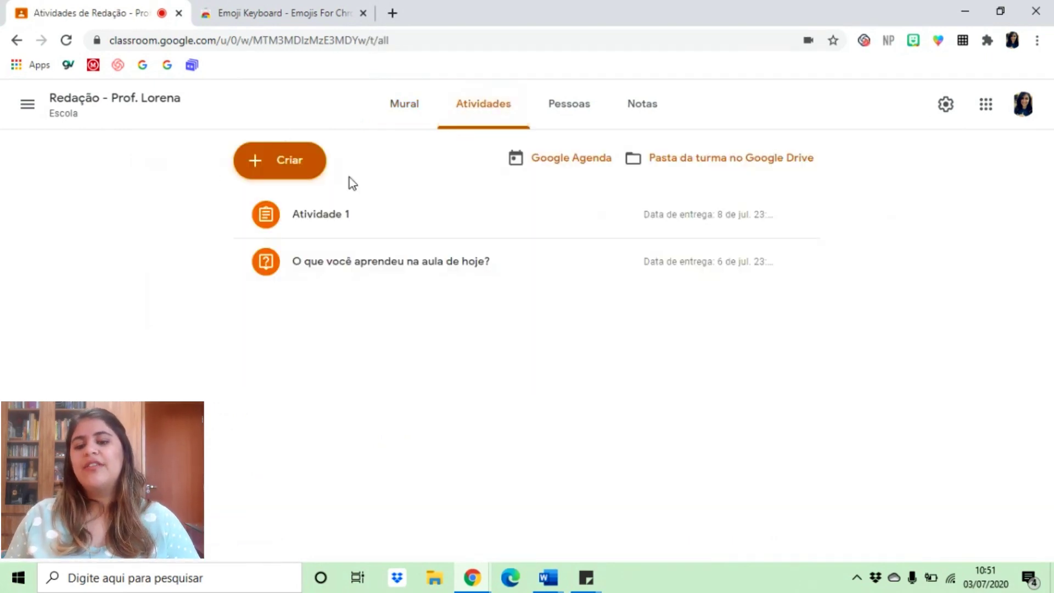
left_click(399, 125)
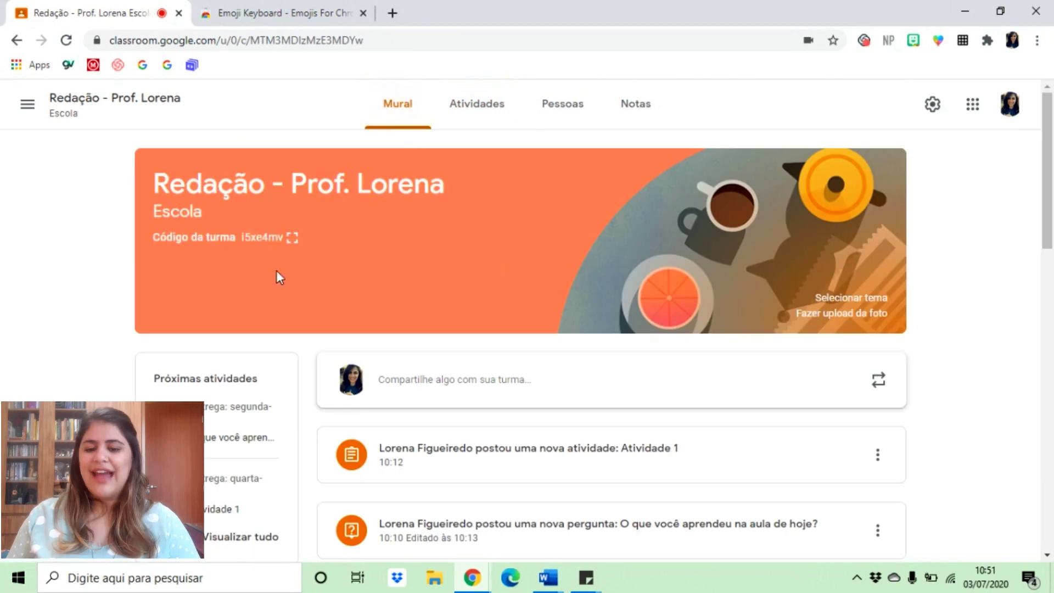
- Open the Português class, bring up its theme gallery and look through the General category
left_click(25, 107)
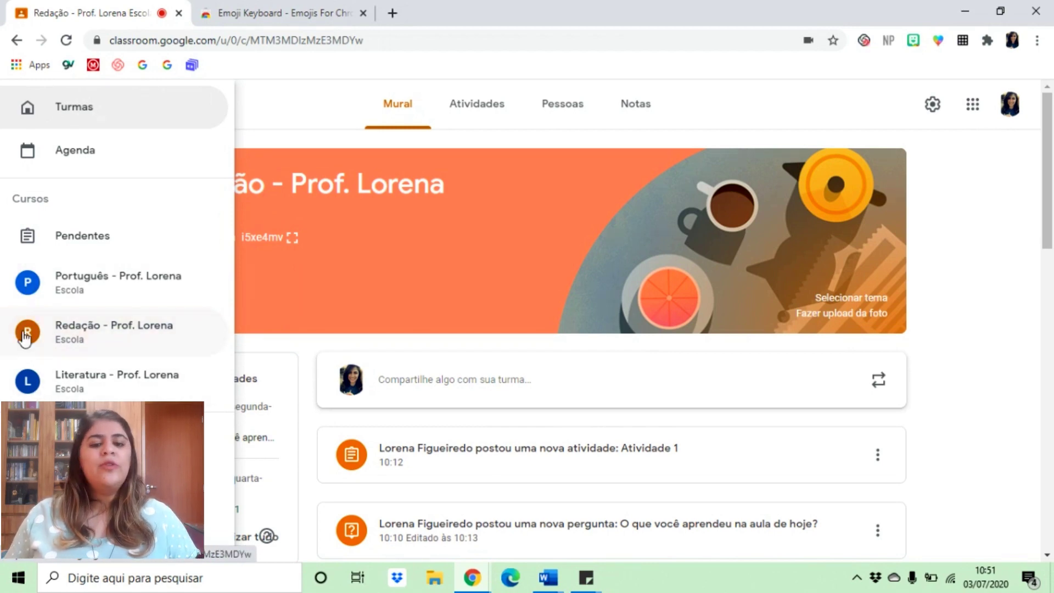
left_click(30, 300)
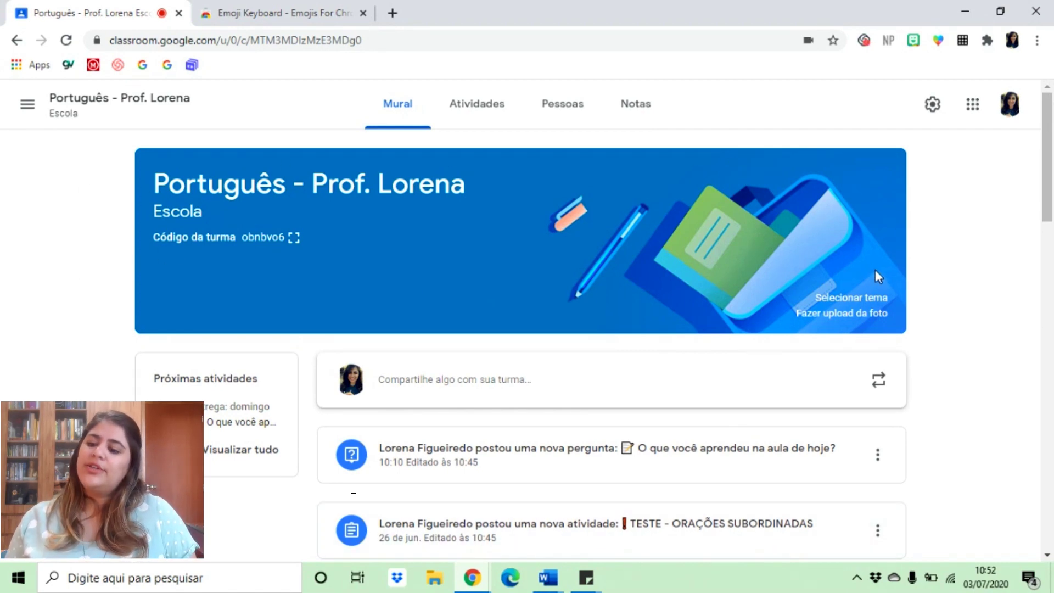
left_click(882, 298)
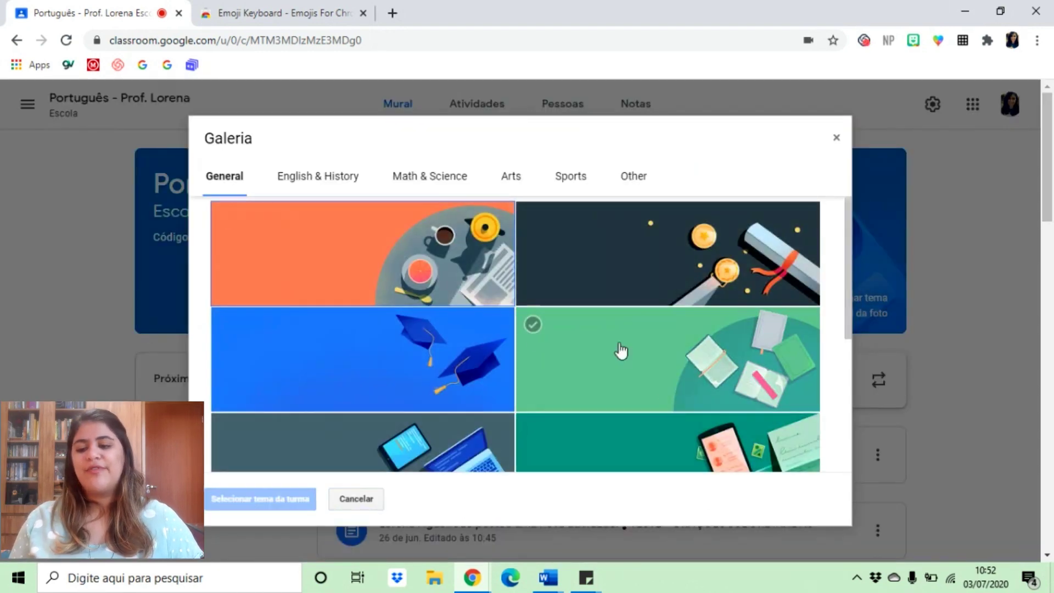
scroll(496, 347, "down", 5)
scroll(404, 456, "up", 5)
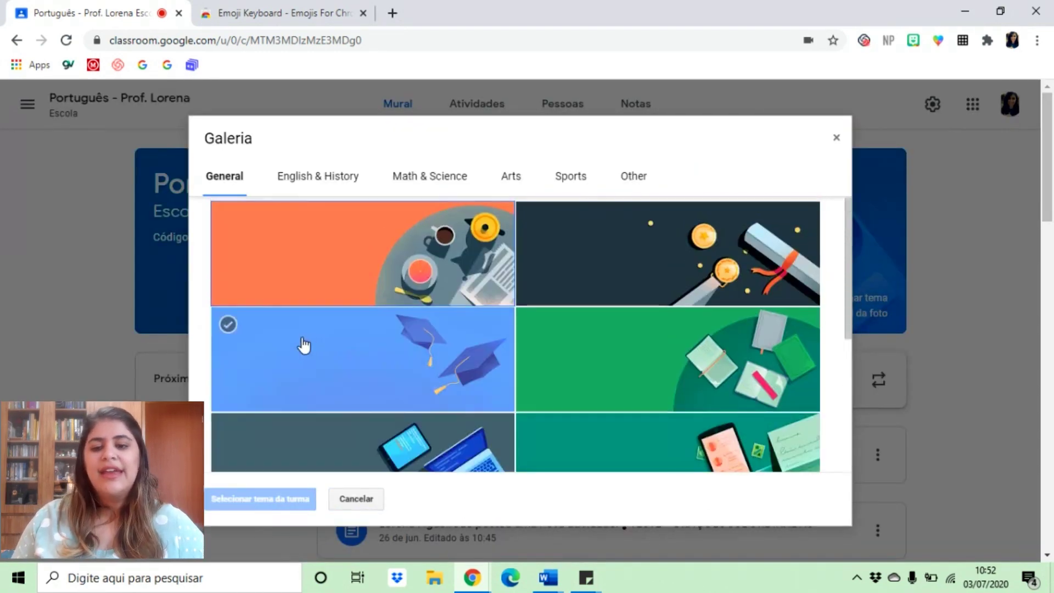
scroll(649, 406, "down", 5)
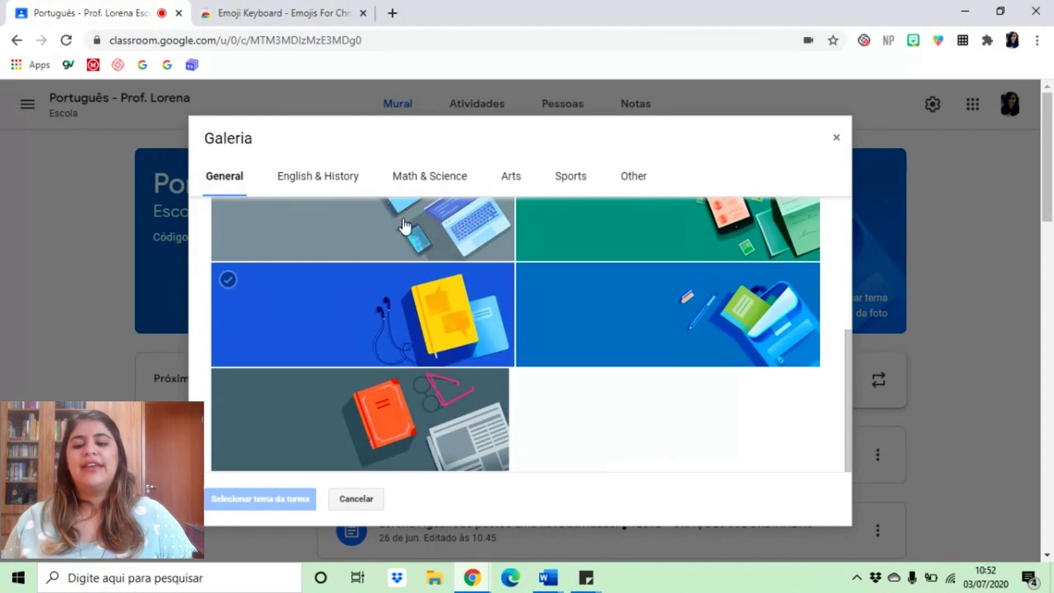
- Browse the English & History, Math & Science and Arts header themes for the Português class
left_click(289, 181)
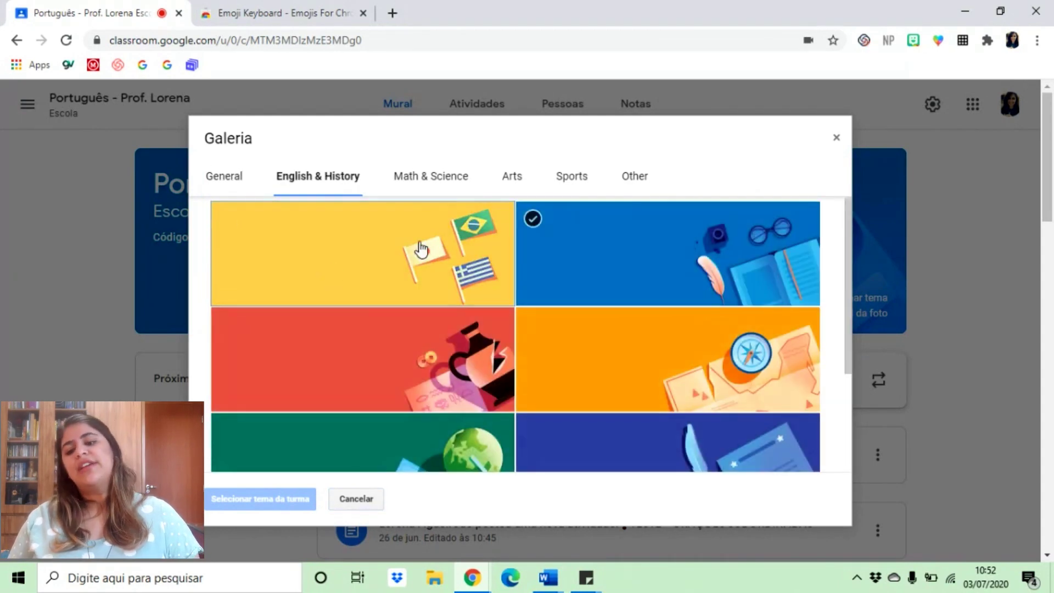
left_click(439, 182)
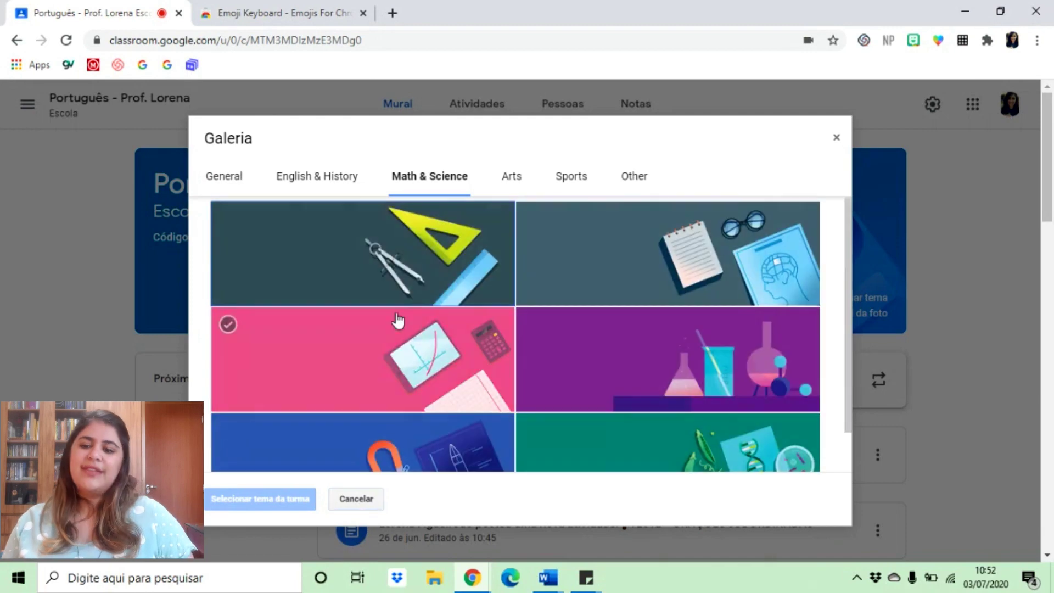
left_click(510, 178)
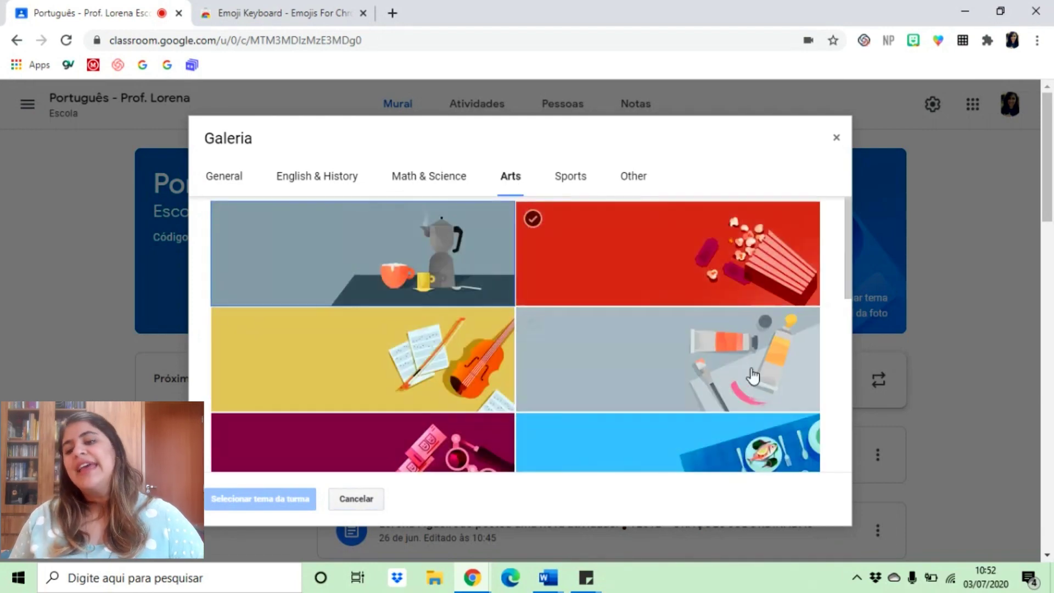
scroll(387, 312, "down", 3)
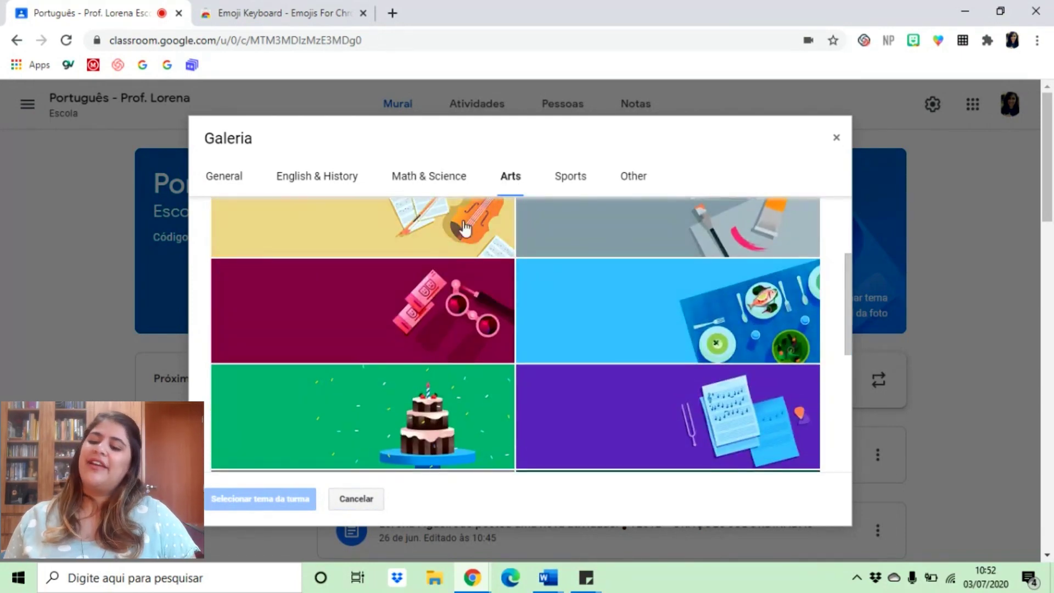
scroll(611, 258, "down", 5)
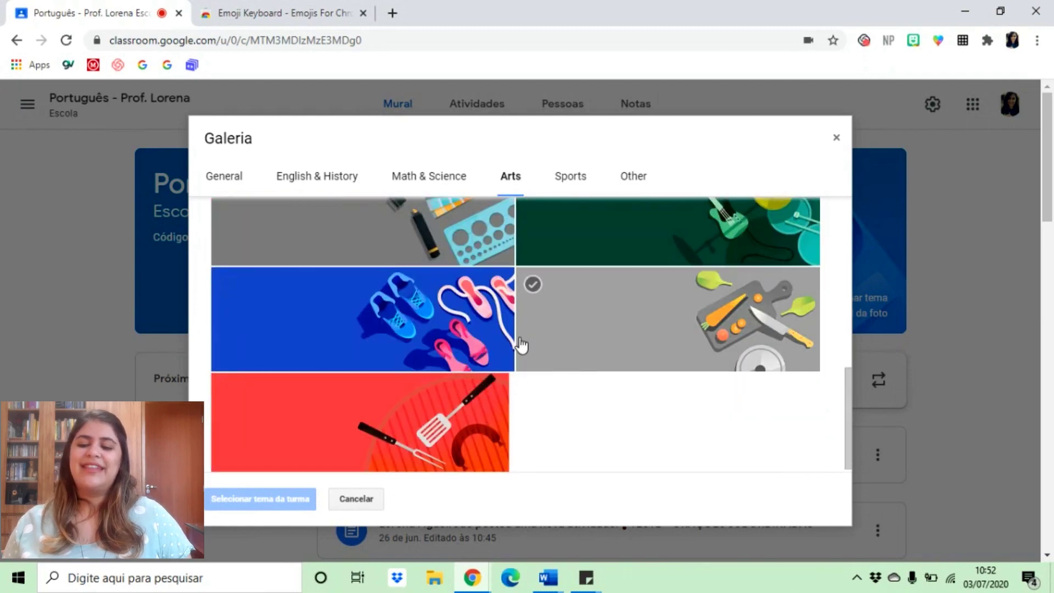
scroll(329, 300, "up", 8)
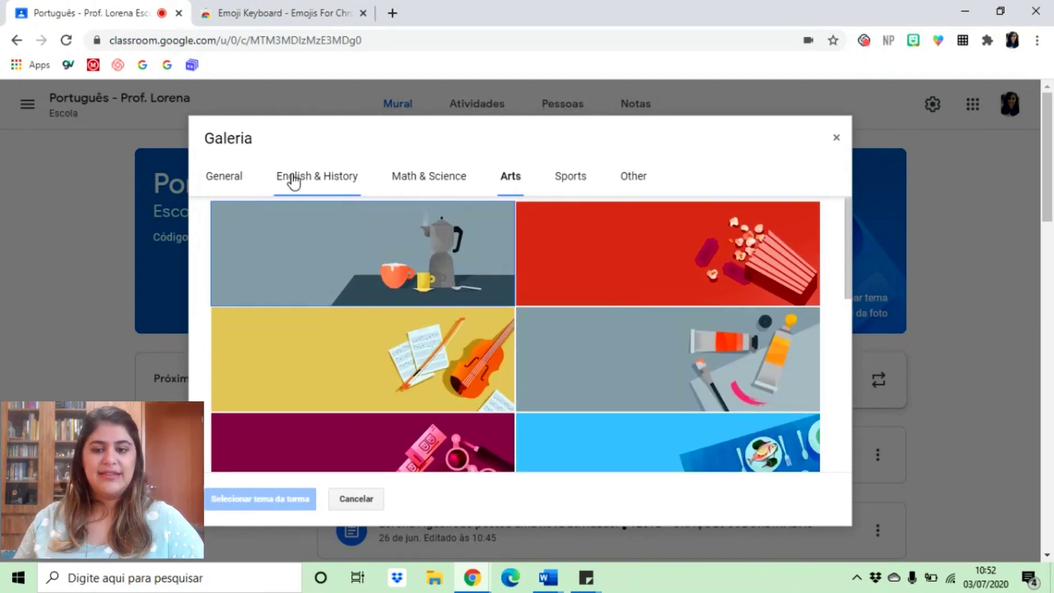
- Apply the green theme with open books from the General category to the Português class and check it on the activities page
left_click(230, 181)
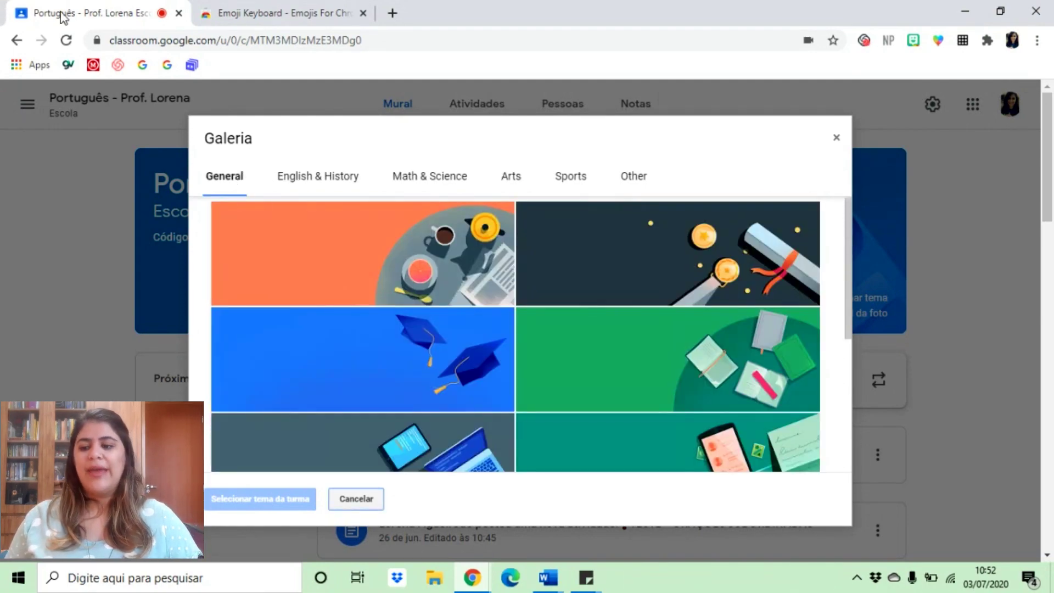
left_click(746, 376)
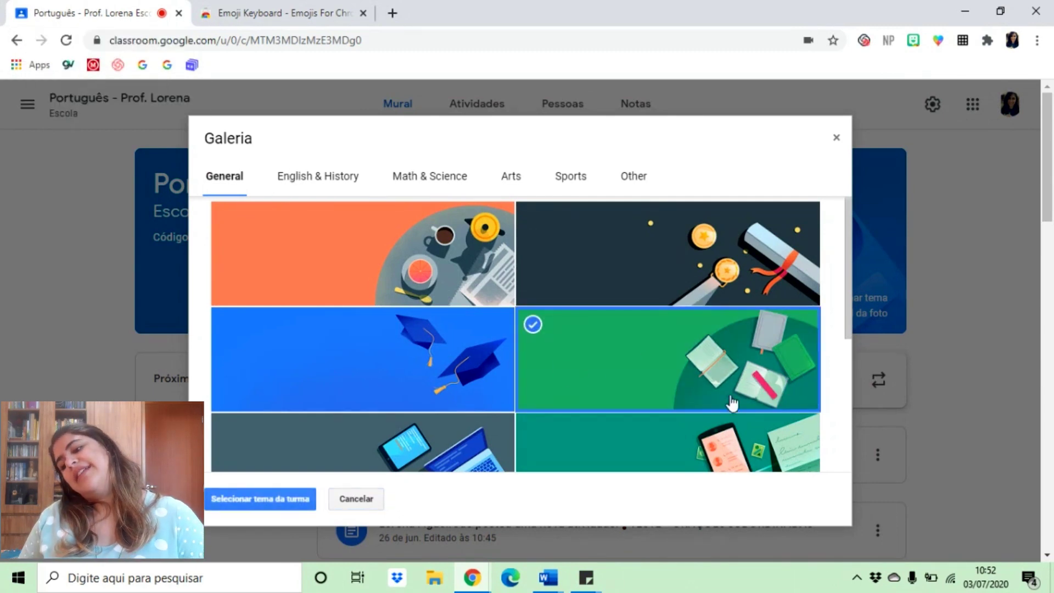
left_click(291, 502)
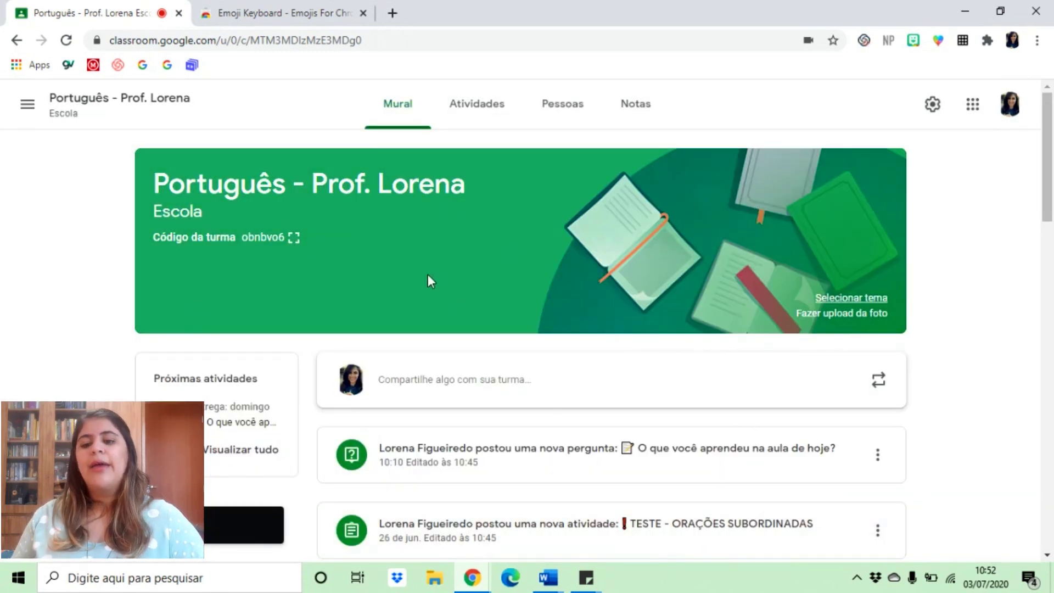
left_click(500, 112)
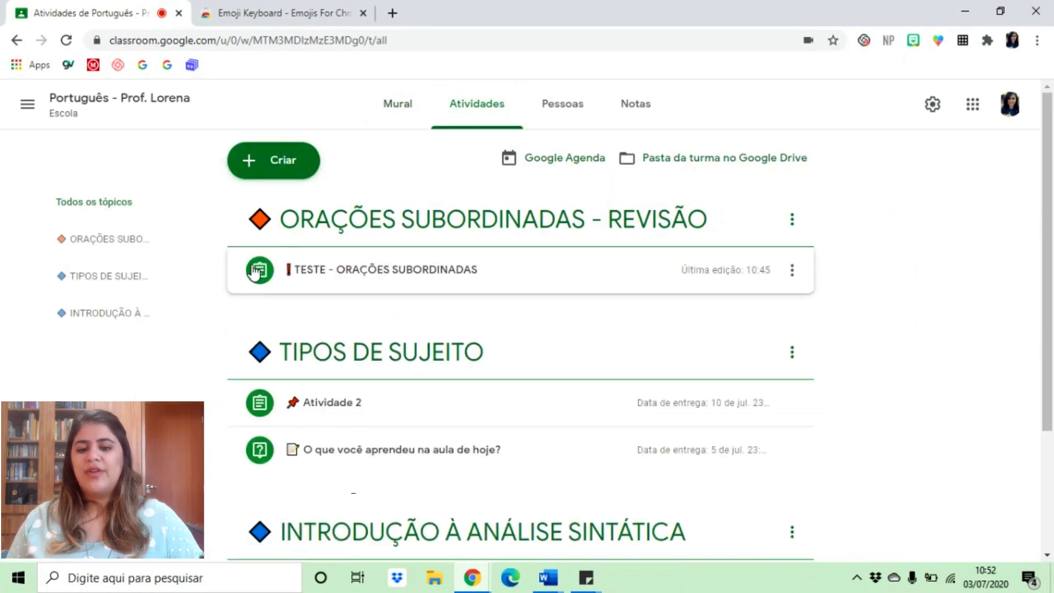
left_click(390, 114)
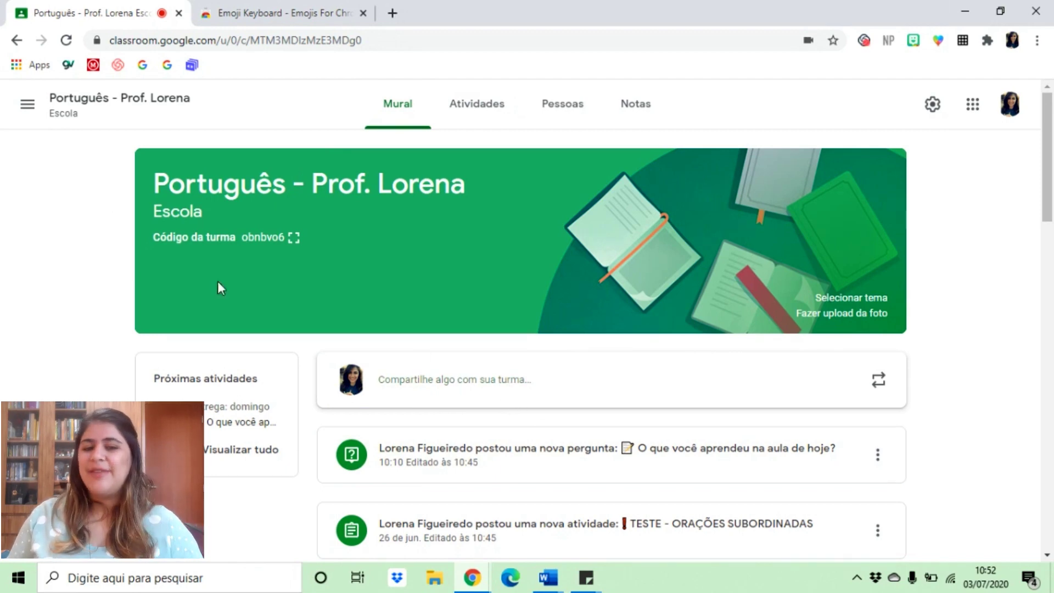
- Open the calendar for all classes and show the week of July 5 to 11, 2020
left_click(25, 109)
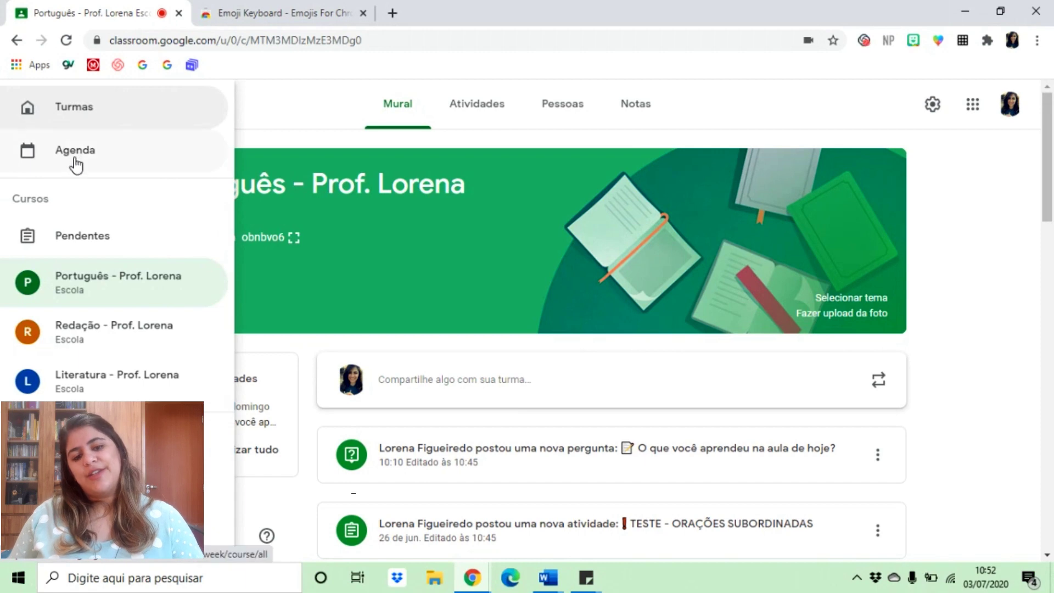
left_click(76, 163)
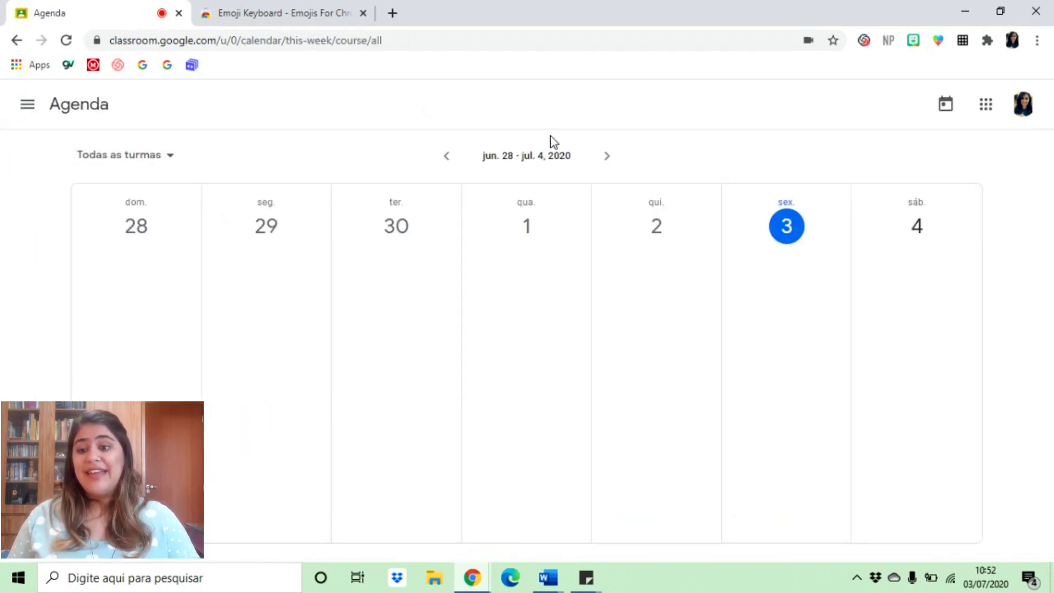
left_click(608, 162)
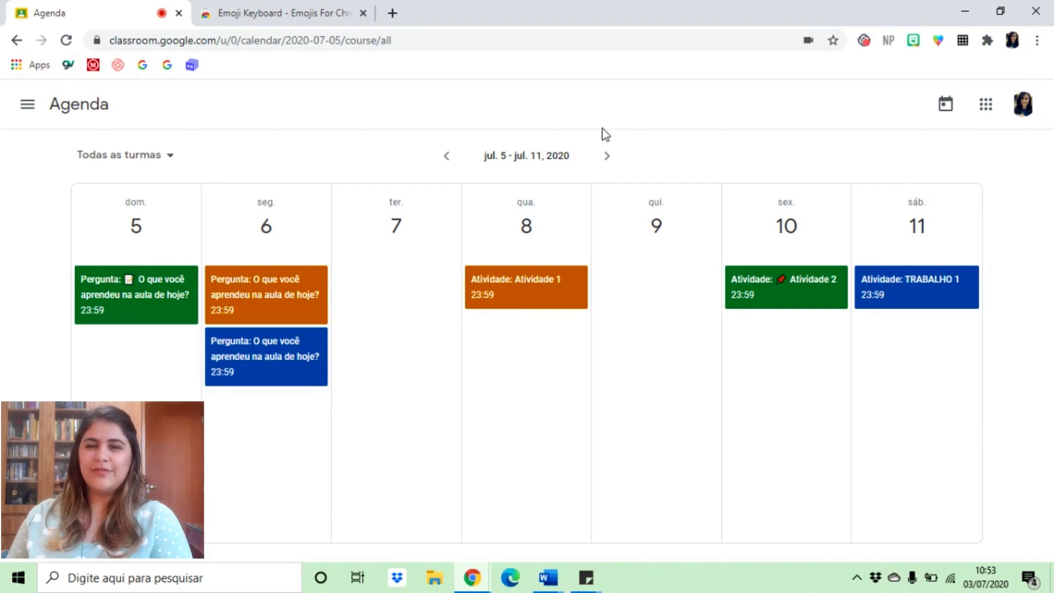
- Return to the Português class and examine the emojis used in its stream's announcements and activity posts
left_click(23, 102)
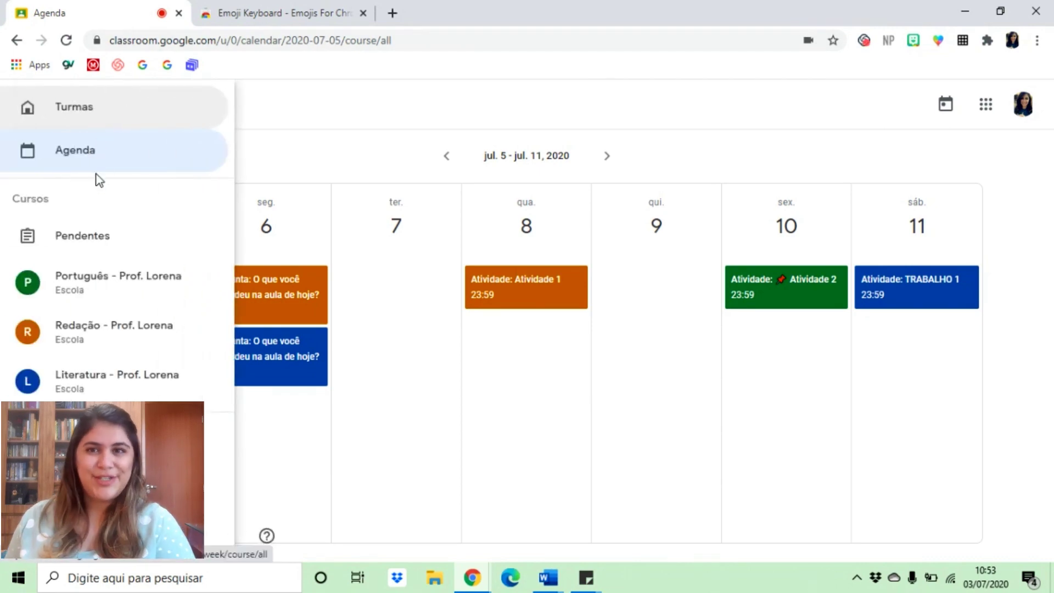
left_click(124, 299)
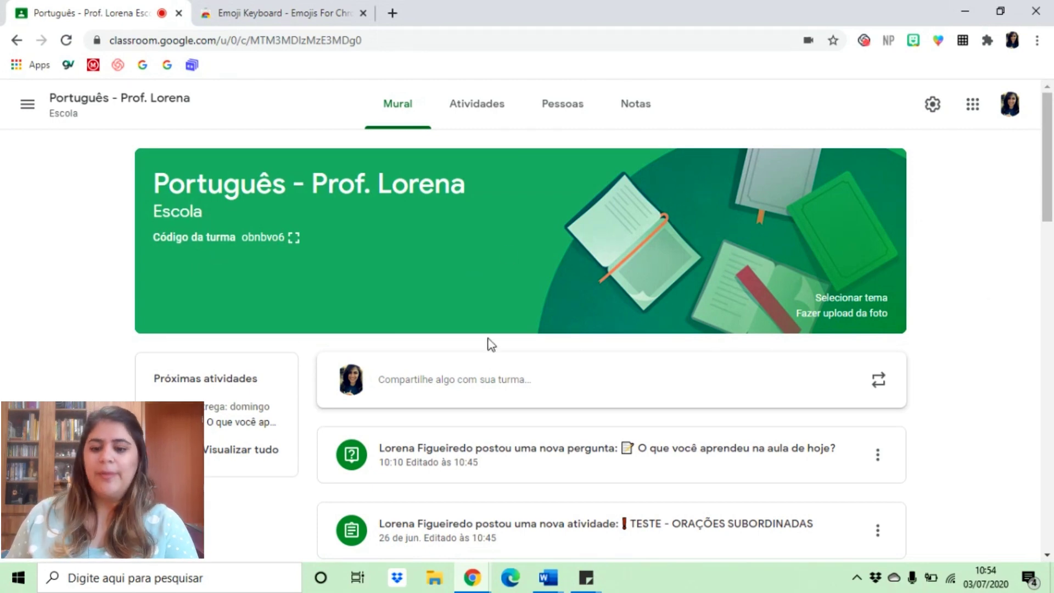
scroll(510, 409, "down", 8)
scroll(527, 466, "down", 14)
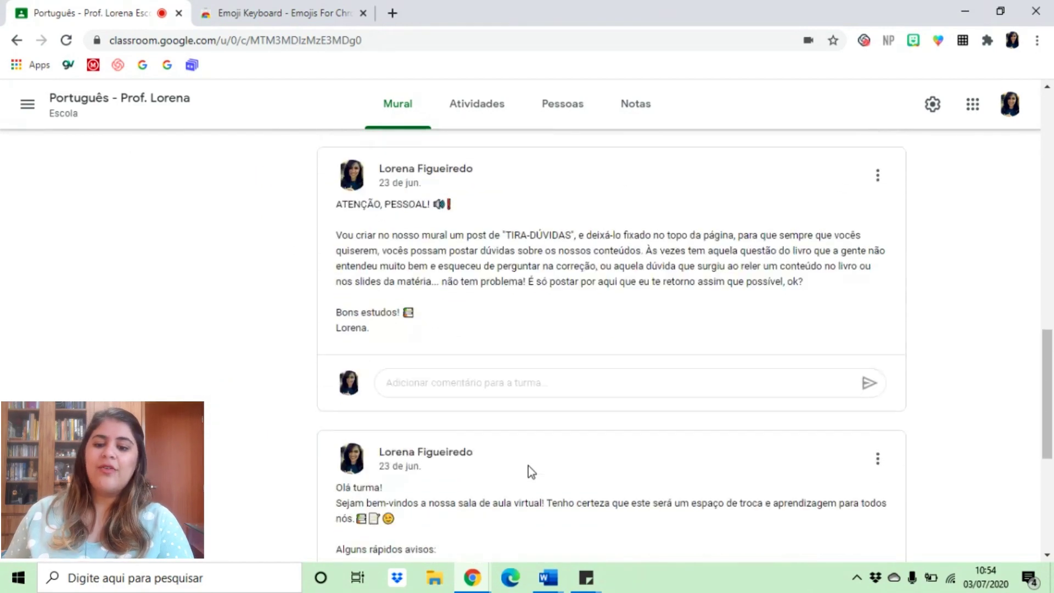
scroll(502, 417, "up", 3)
scroll(495, 390, "down", 3)
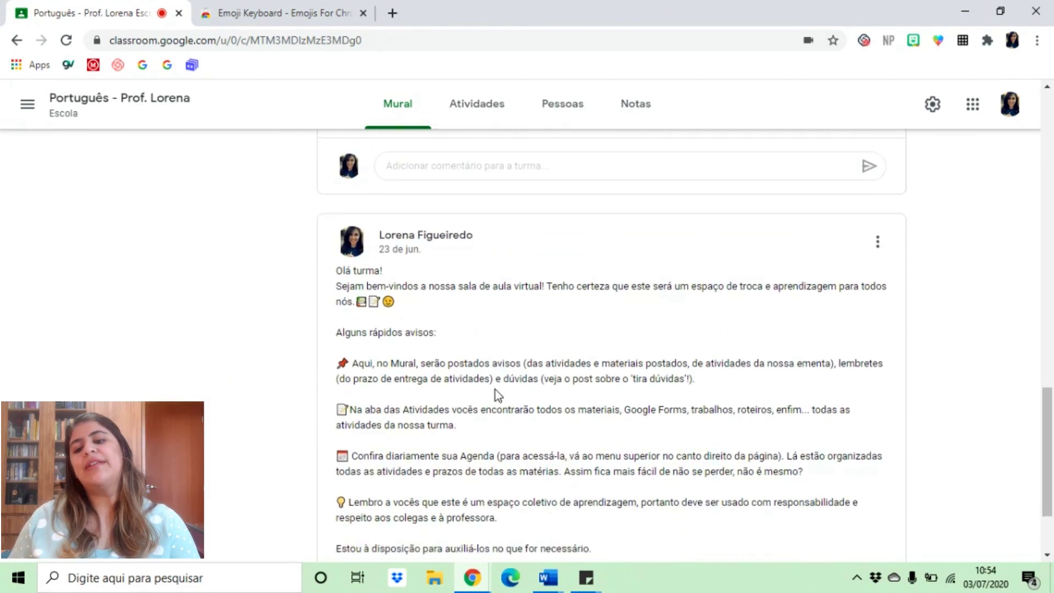
scroll(483, 400, "up", 2)
scroll(479, 407, "up", 1)
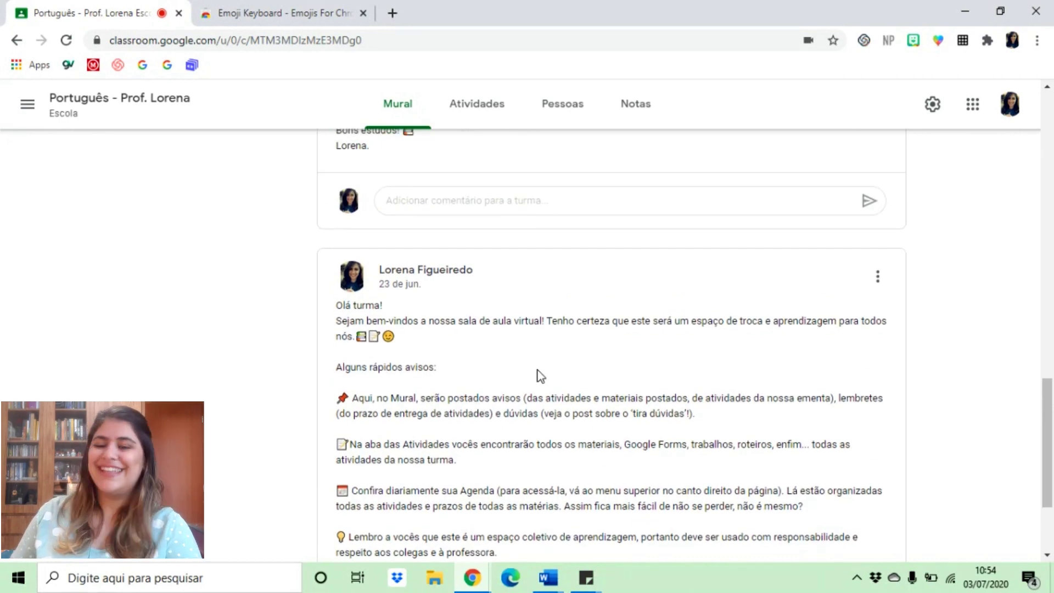
scroll(536, 374, "up", 3)
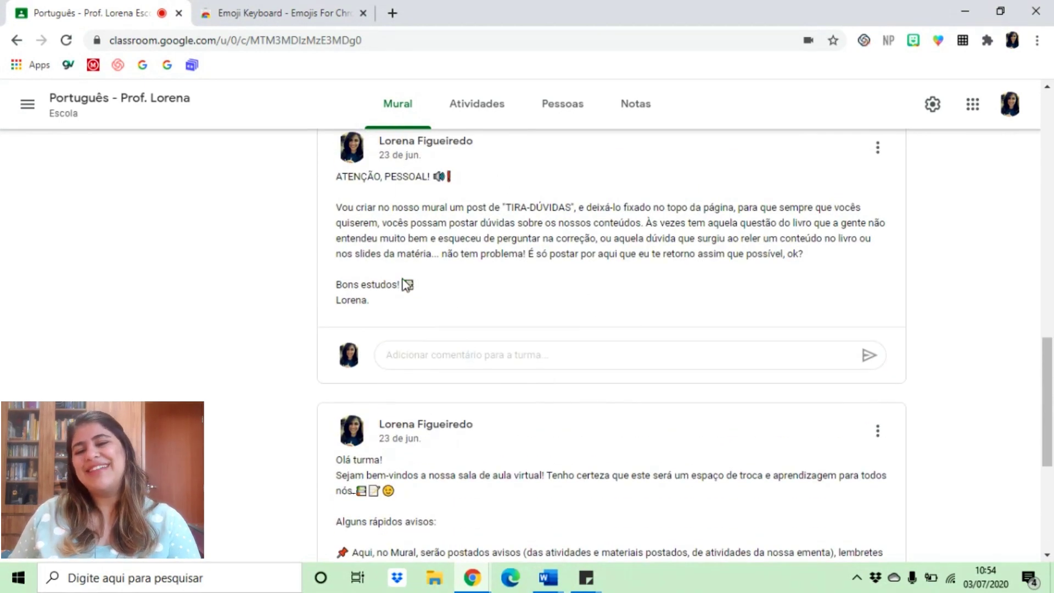
scroll(482, 288, "up", 9)
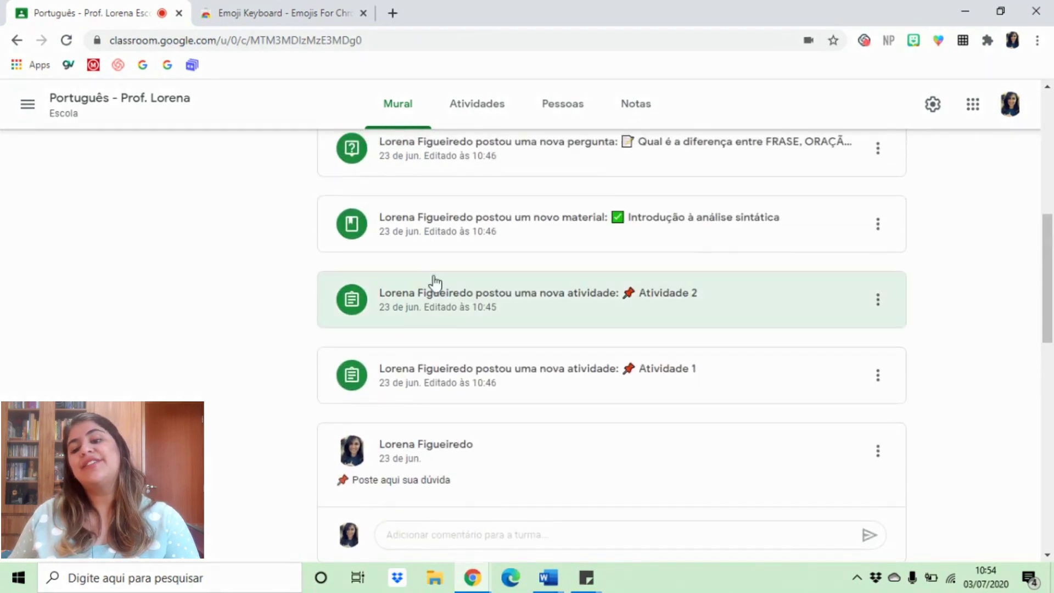
scroll(455, 368, "up", 4)
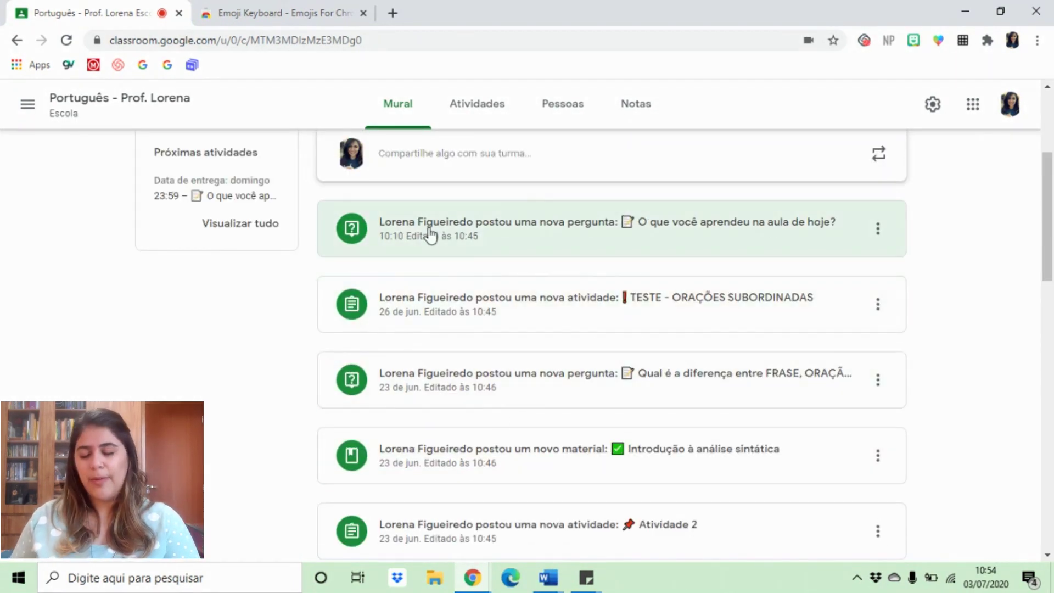
- Find the "Poste aqui sua dúvida" post in the Português stream and highlight its text
left_click(486, 130)
left_click(409, 108)
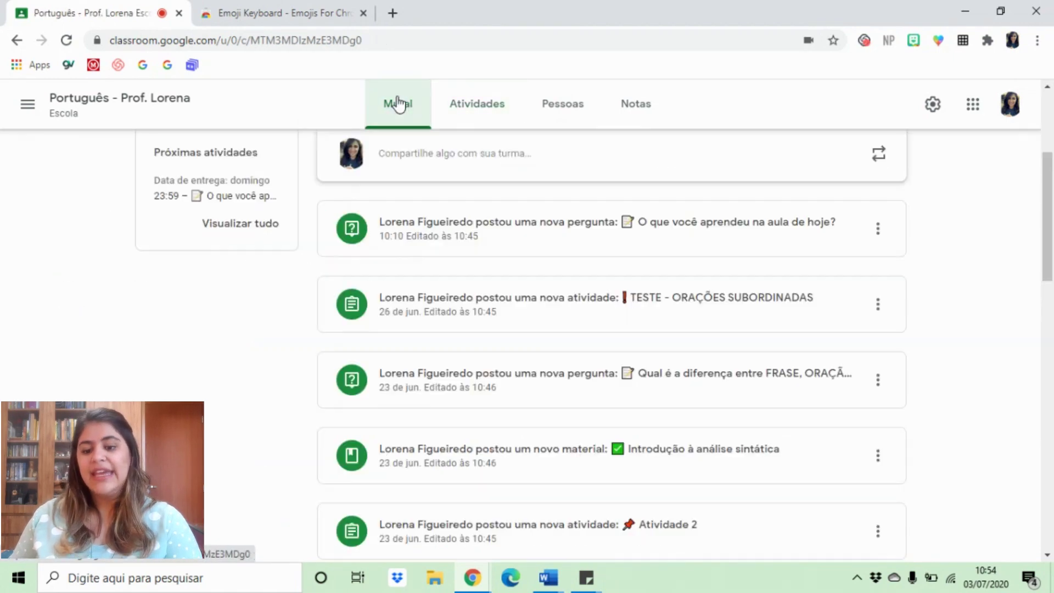
scroll(531, 351, "down", 8)
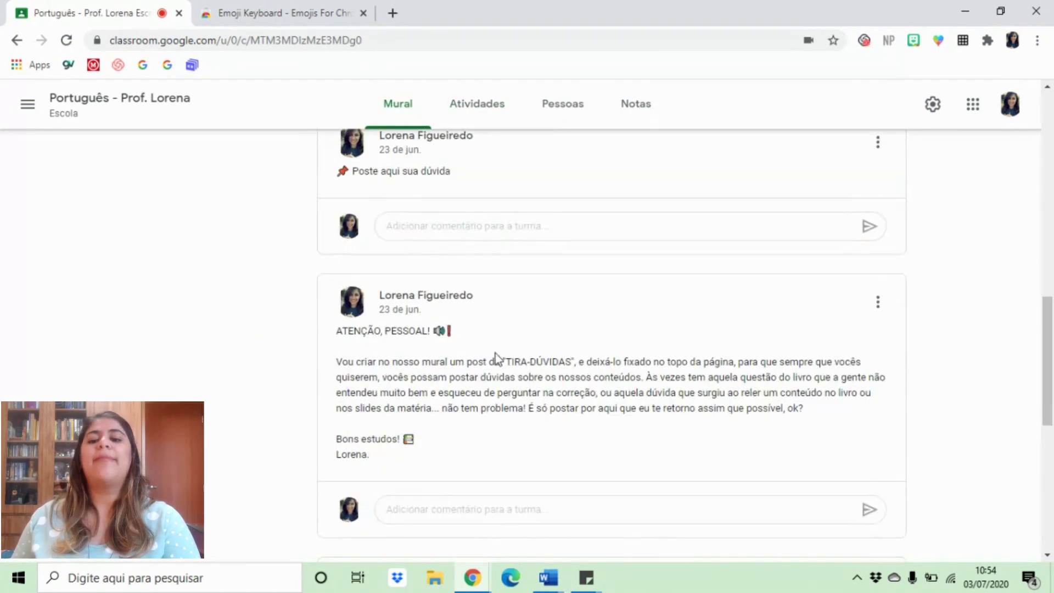
scroll(428, 296, "up", 1)
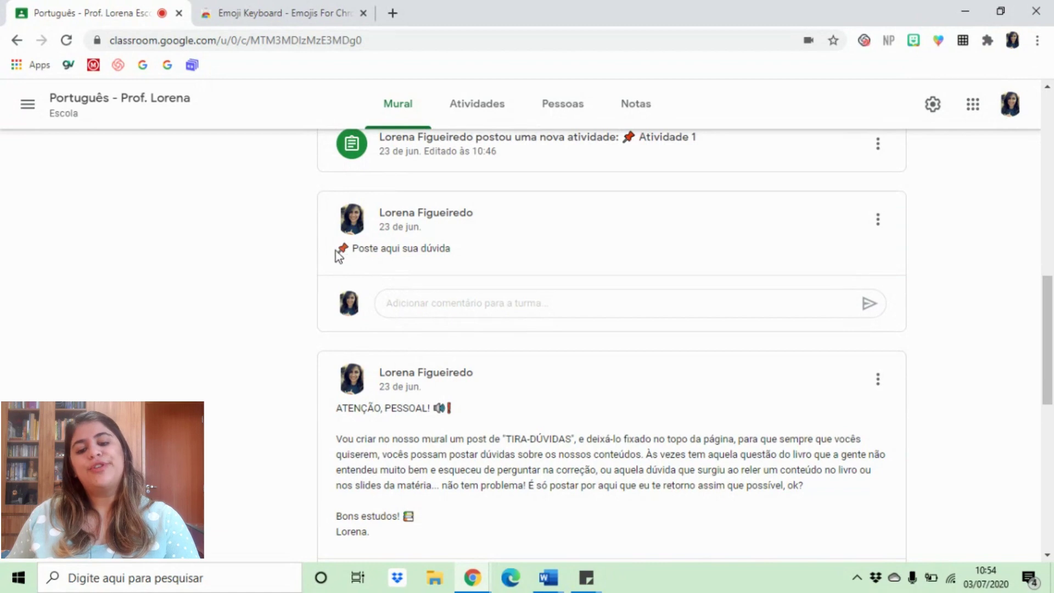
left_click_drag(337, 248, 469, 262)
left_click(475, 262)
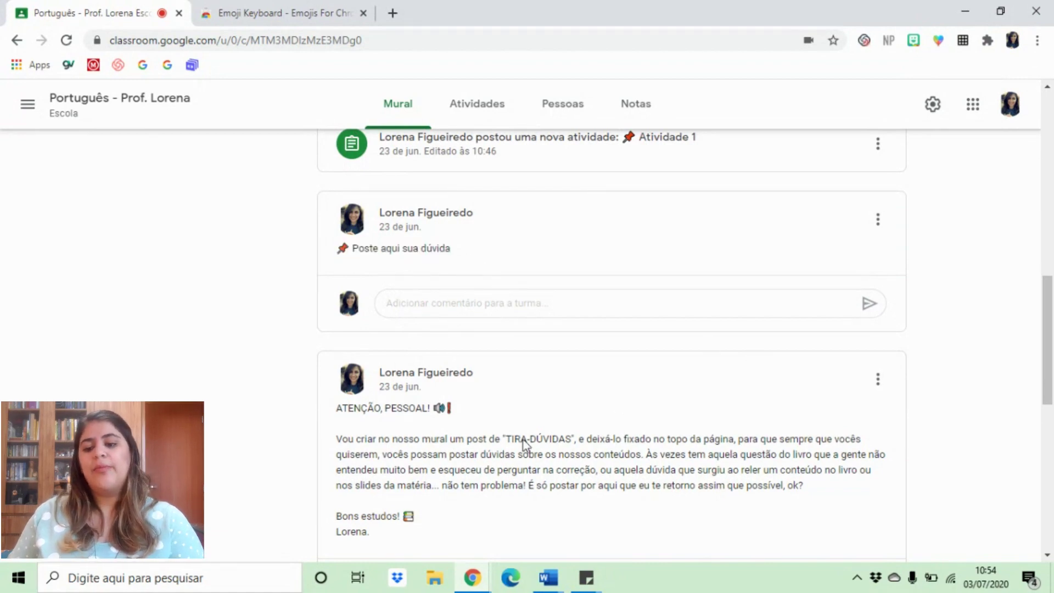
- Read the "ATENÇÃO, PESSOAL!" announcement about the TIRA-DÚVIDAS post and highlight the matching "Poste aqui sua dúvida" post again
scroll(361, 433, "down", 3)
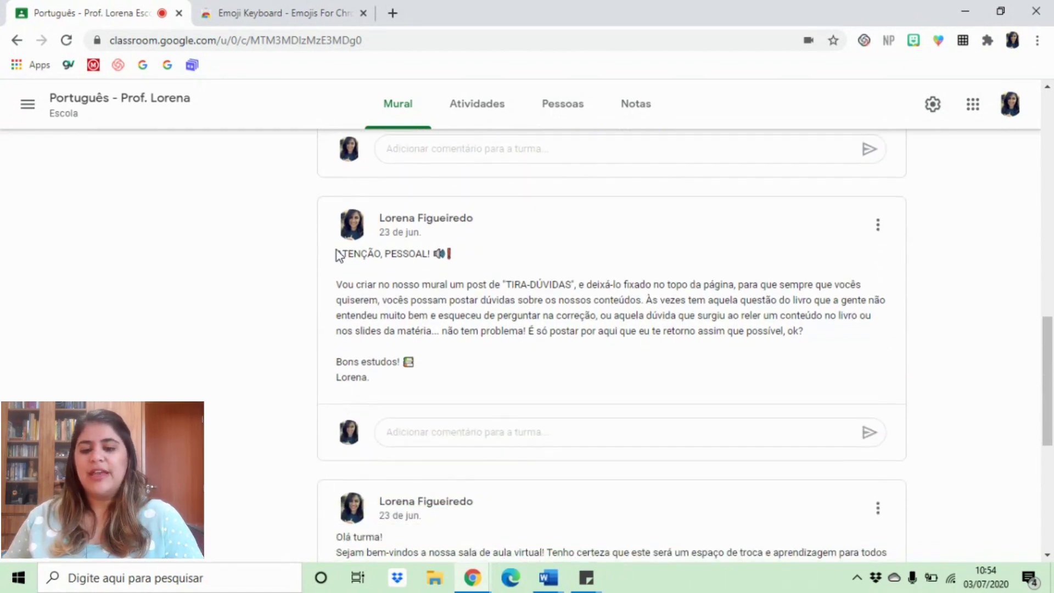
left_click_drag(336, 292, 597, 289)
left_click(598, 290)
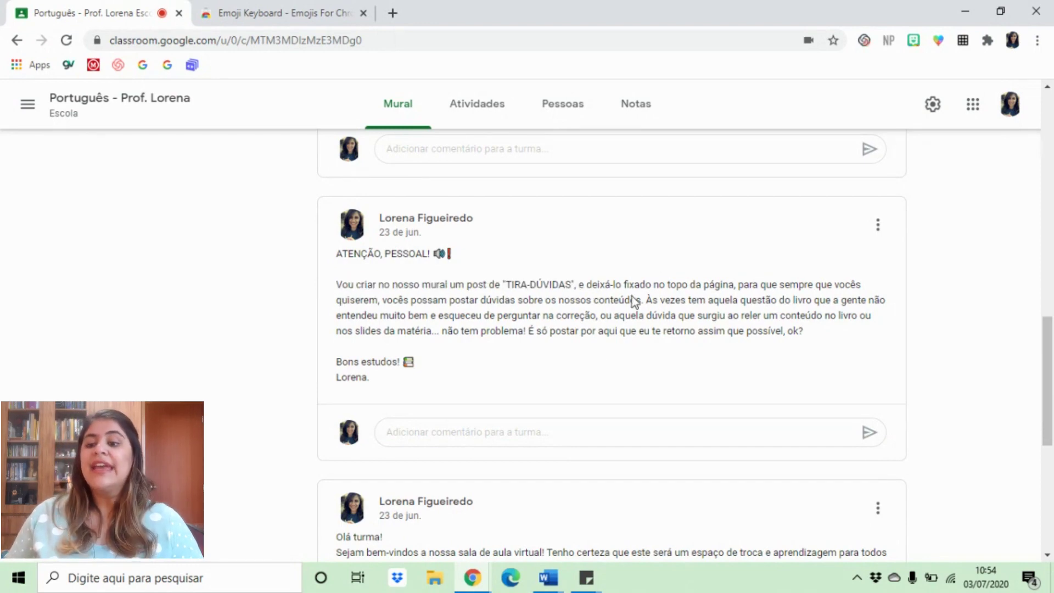
scroll(698, 337, "up", 3)
left_click_drag(329, 254, 464, 253)
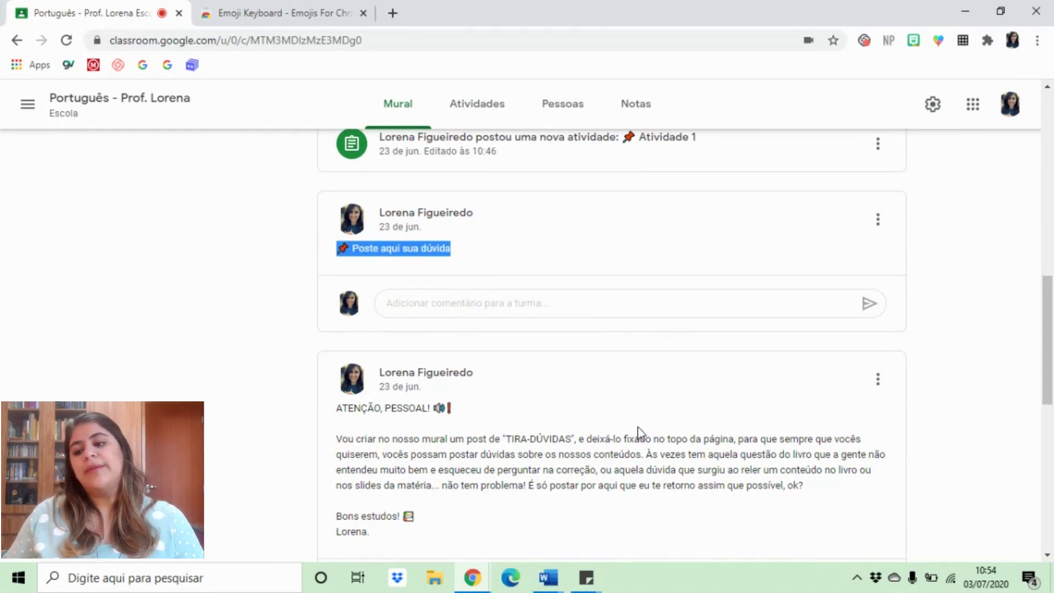
left_click(605, 432)
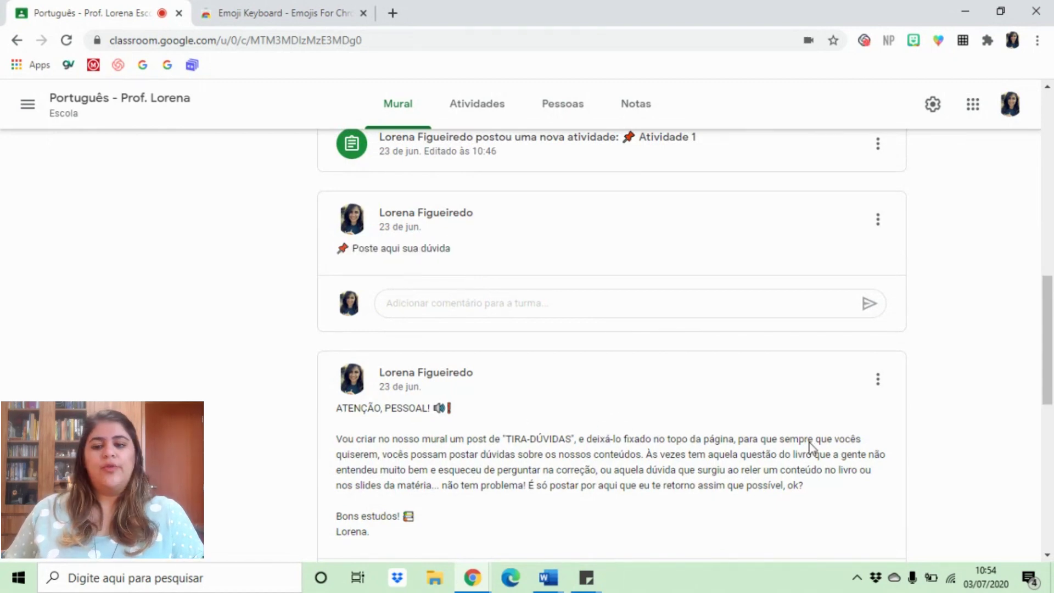
- Move the "📌 Poste aqui sua dúvida" post to the top of the Português class stream
scroll(663, 467, "up", 1)
scroll(664, 466, "up", 5)
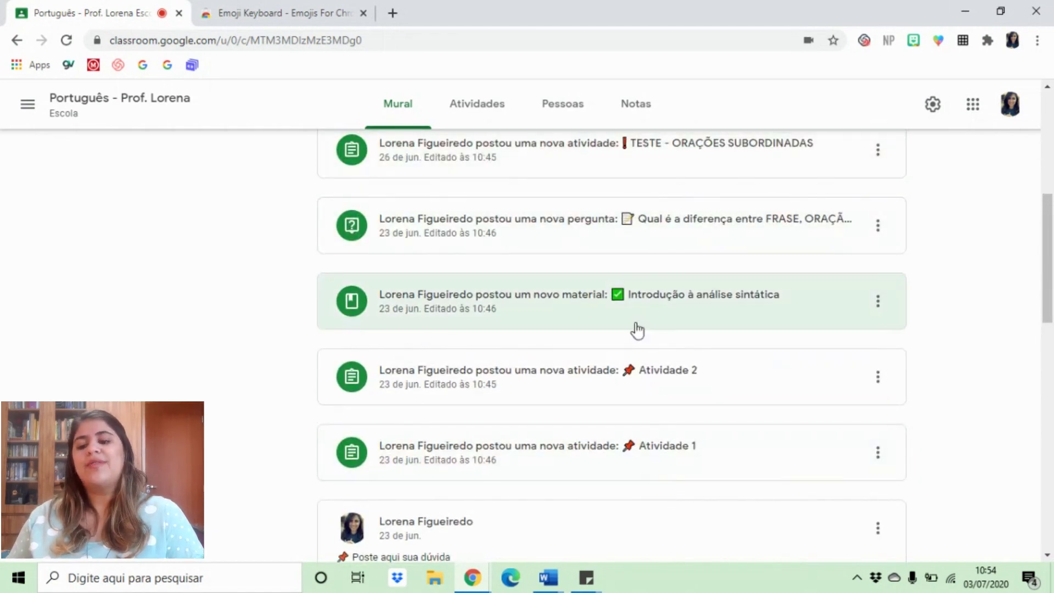
scroll(870, 437, "down", 3)
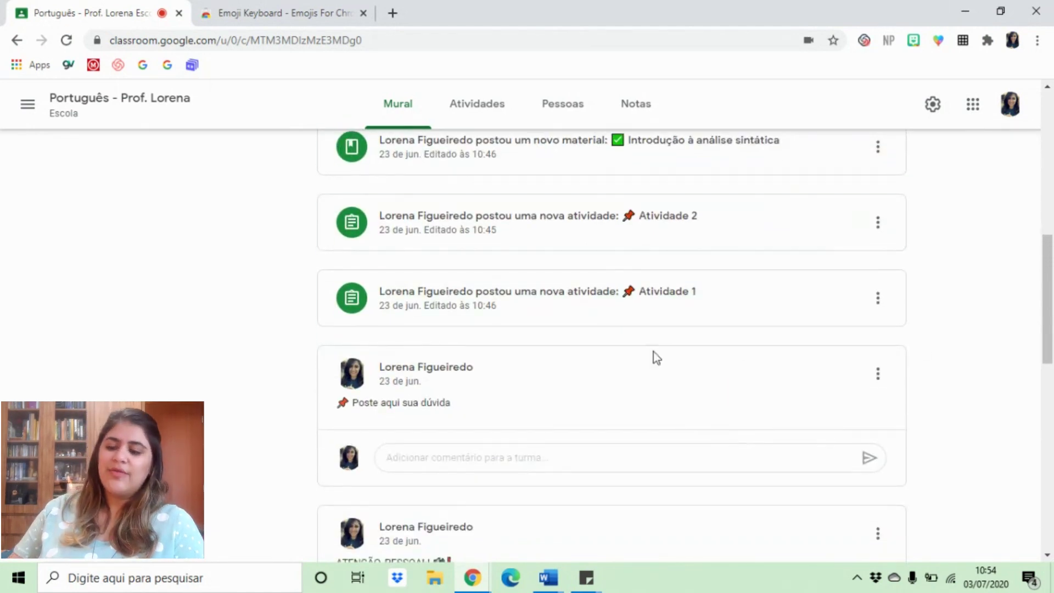
left_click(877, 379)
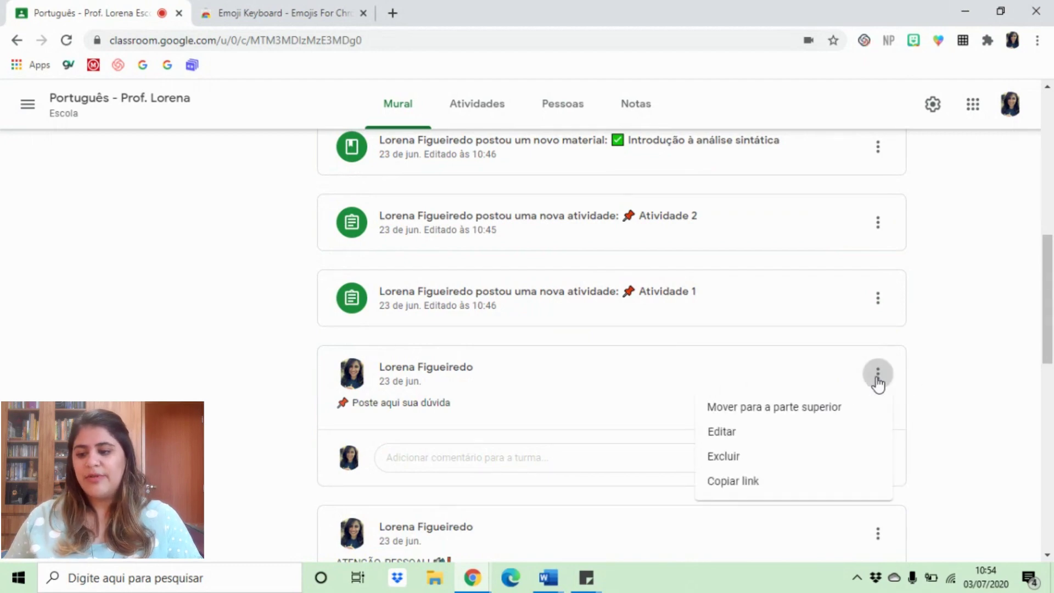
left_click(842, 410)
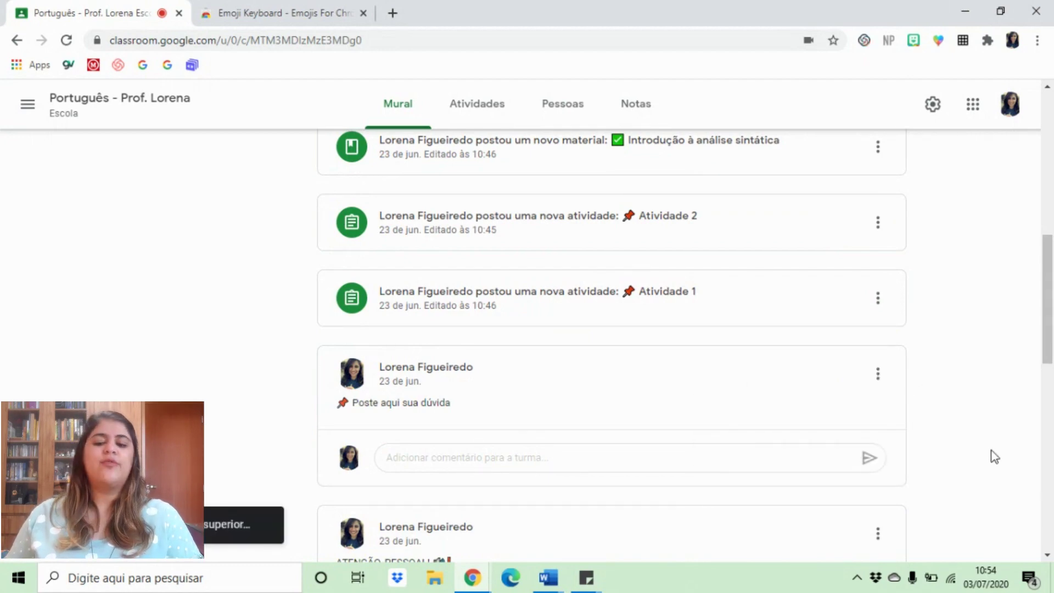
scroll(981, 454, "up", 8)
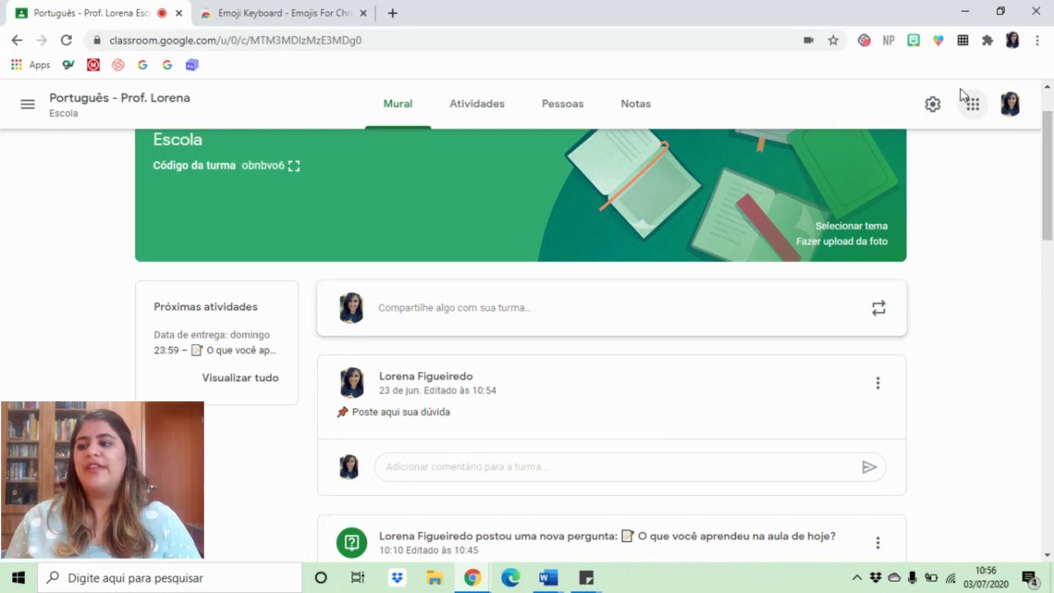
- In the Português class settings, set the stream permission to "Os alunos só podem comentar" and save
left_click(932, 105)
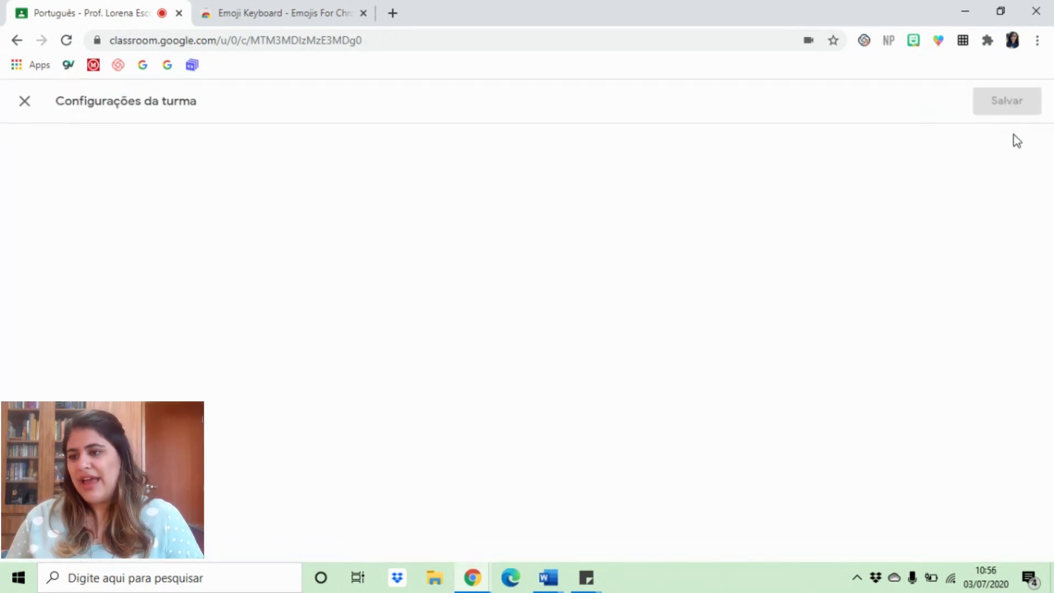
scroll(629, 297, "down", 9)
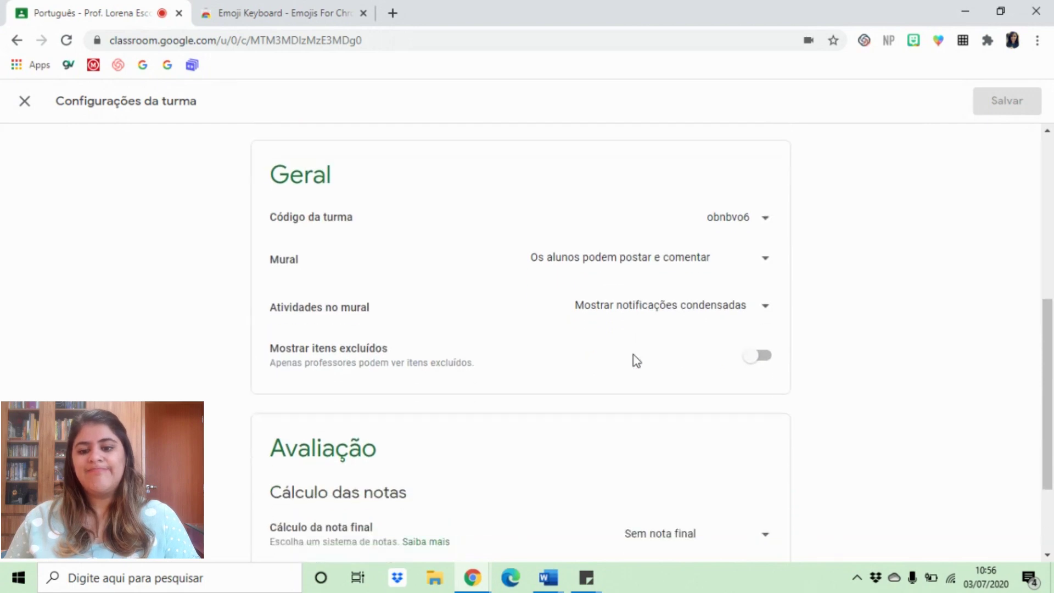
scroll(634, 364, "up", 1)
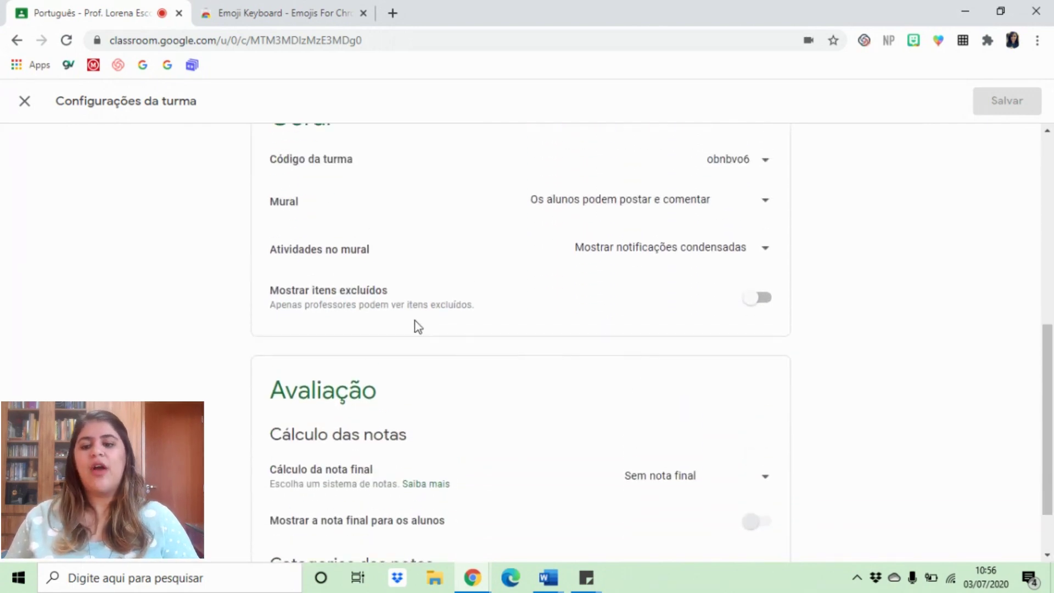
scroll(516, 296, "up", 1)
left_click(759, 278)
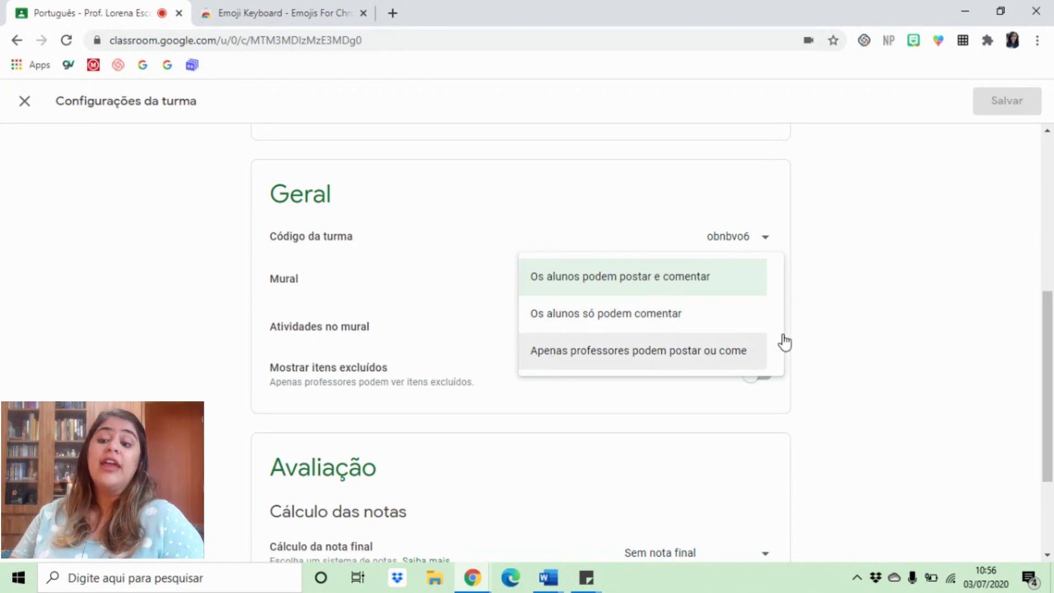
left_click(638, 321)
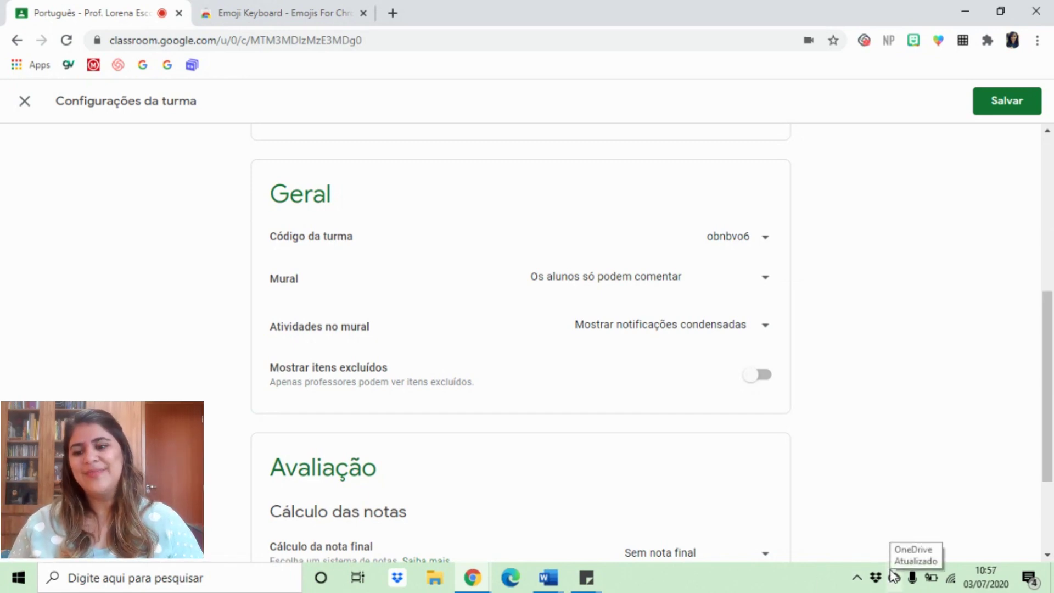
left_click(1003, 106)
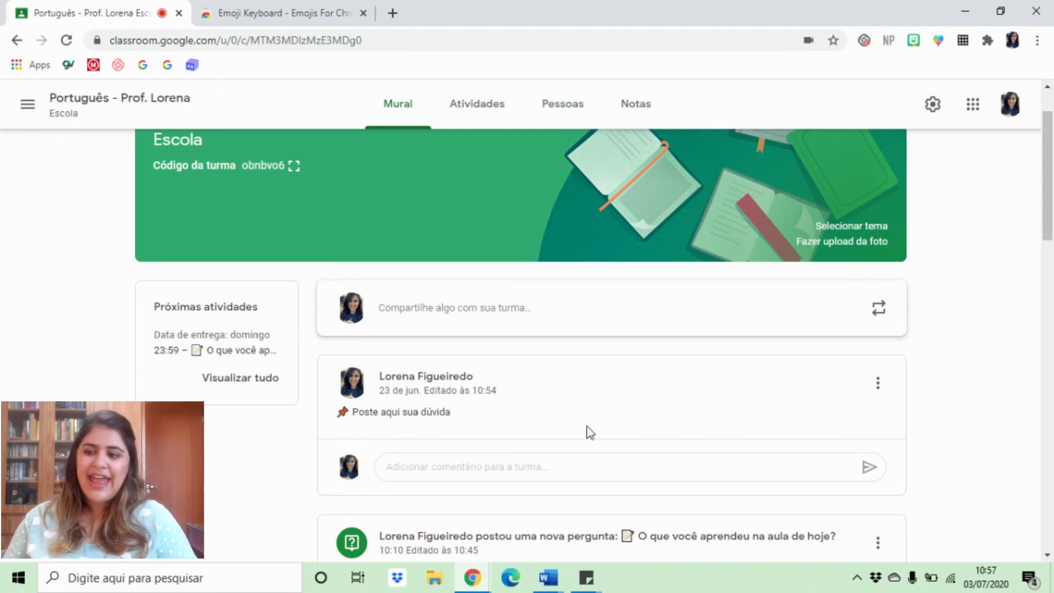
- Reuse the Redação class's "ATENÇÃO, PESSOAL!" announcement in the Português stream and close it without posting
left_click(880, 311)
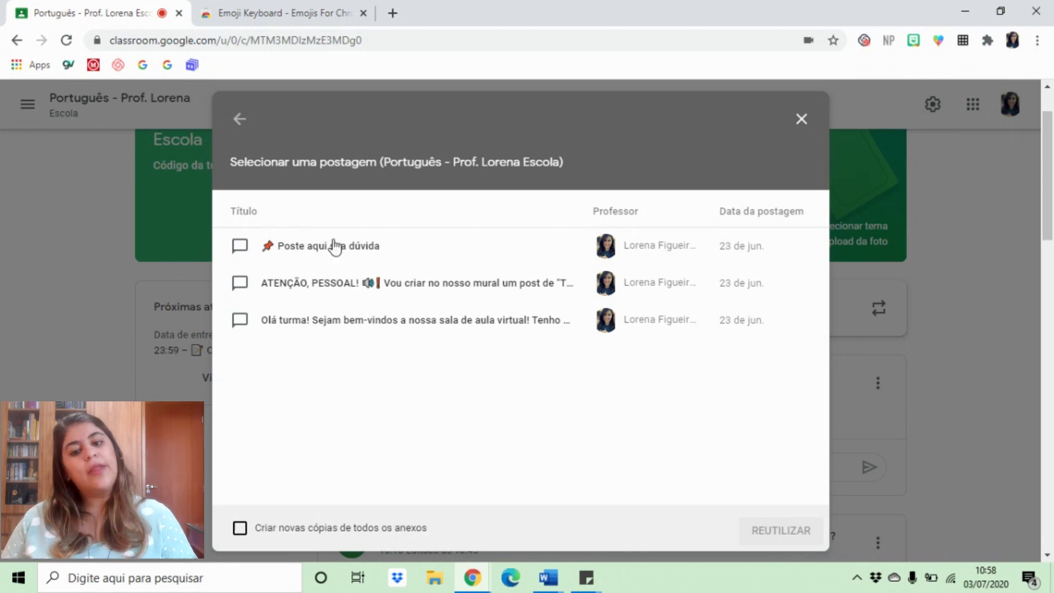
left_click(244, 120)
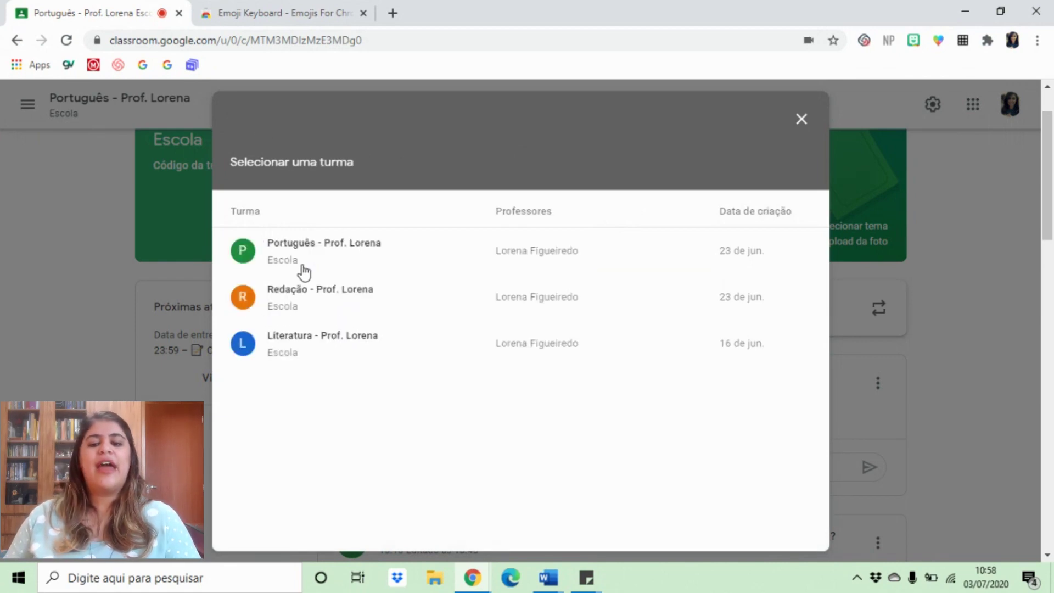
left_click(313, 293)
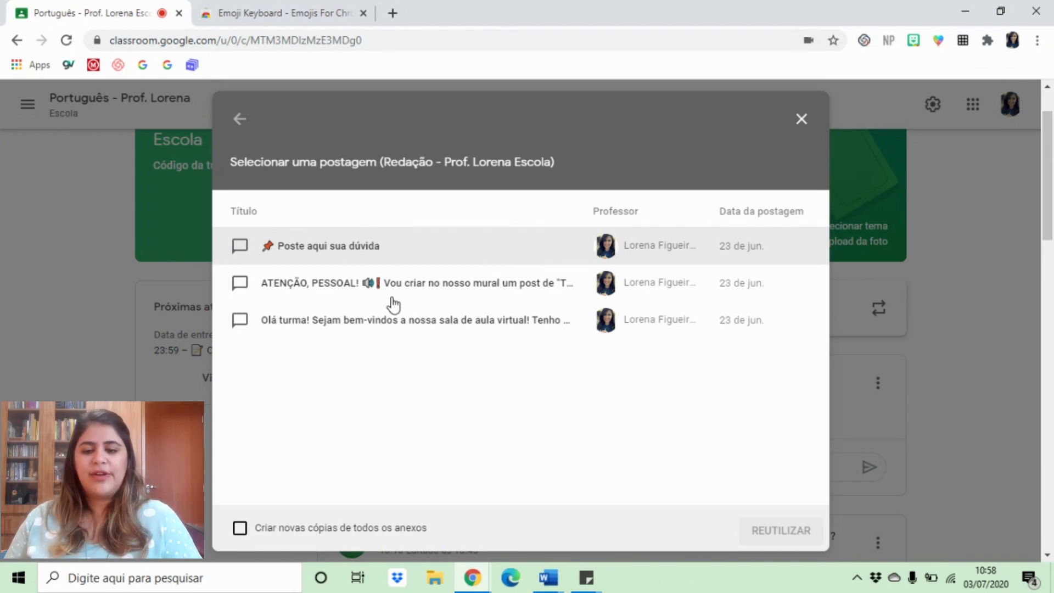
left_click(297, 298)
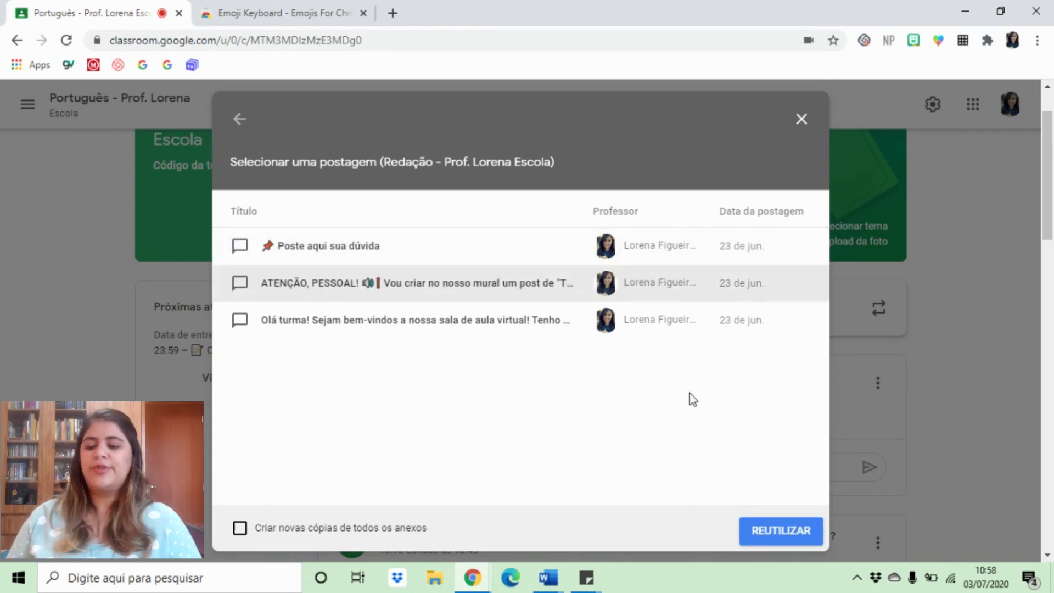
left_click(811, 531)
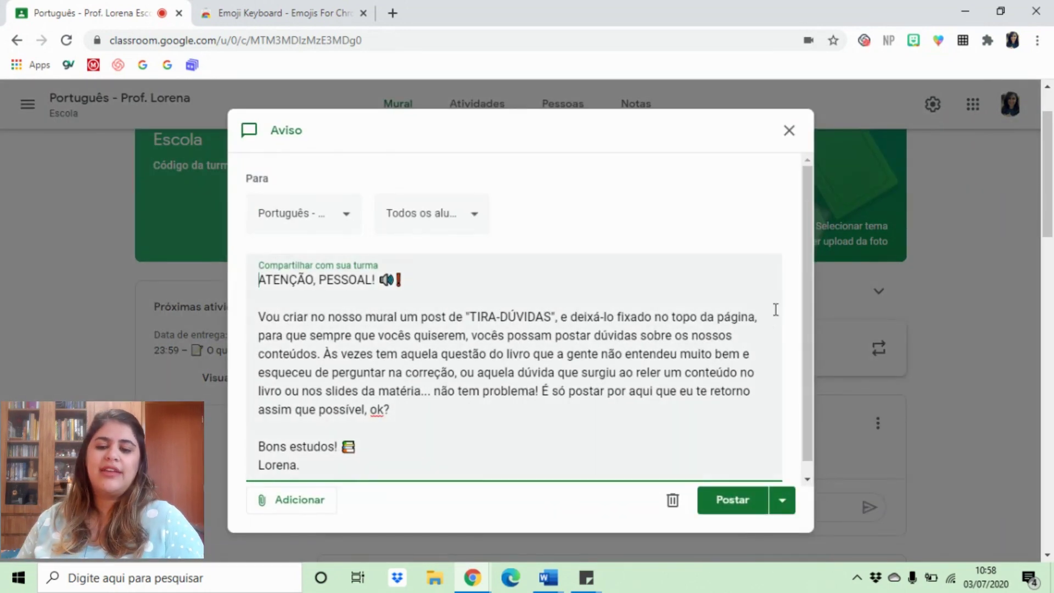
left_click(789, 130)
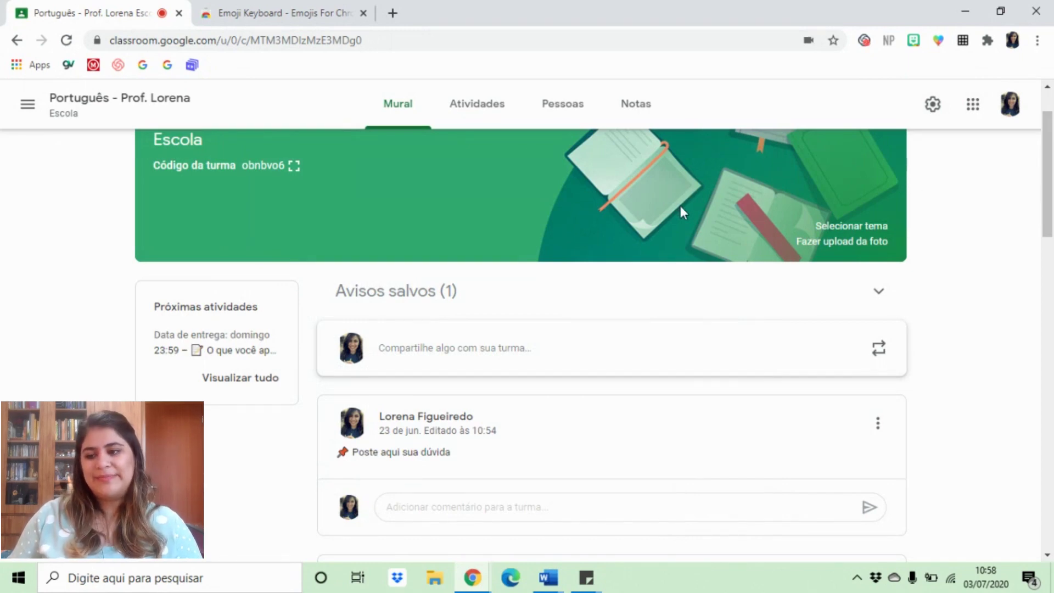
- Reuse the Português class's Atividade 2 as a new assignment titled "📌 Atividade 3" with its attached document removed
left_click(480, 113)
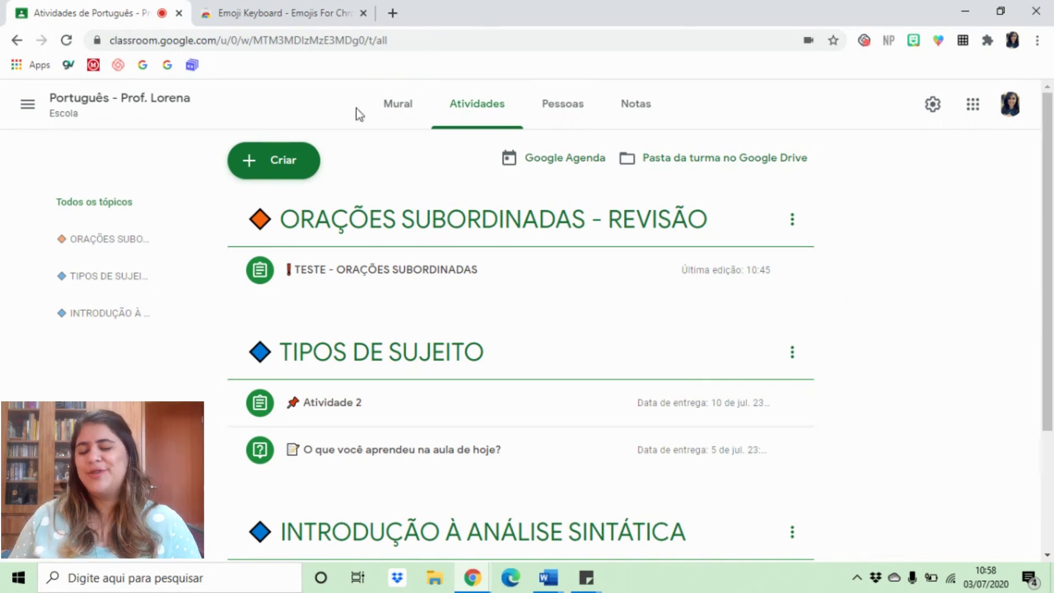
left_click(318, 169)
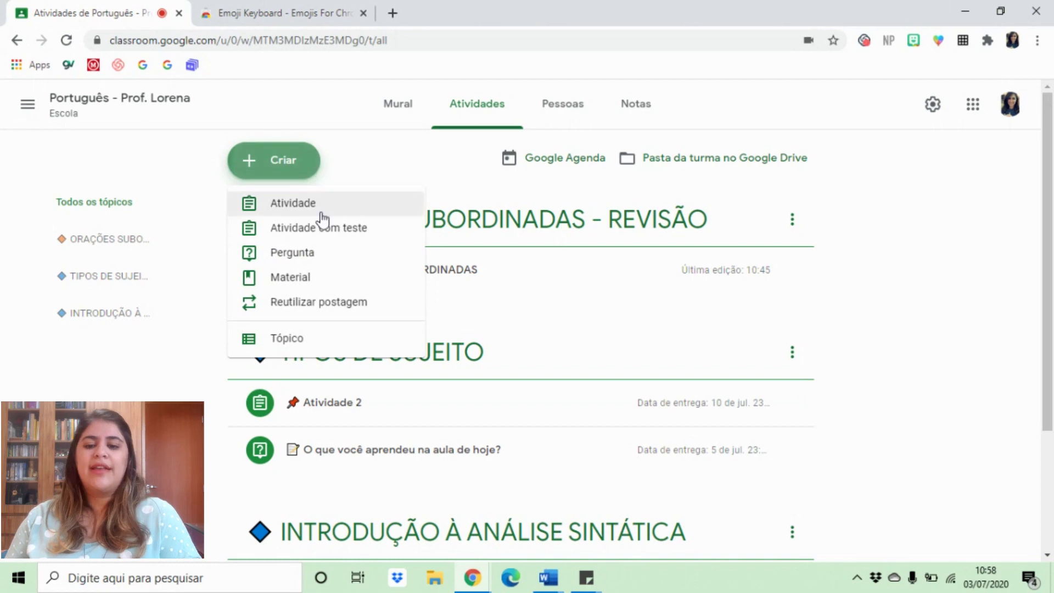
left_click(363, 313)
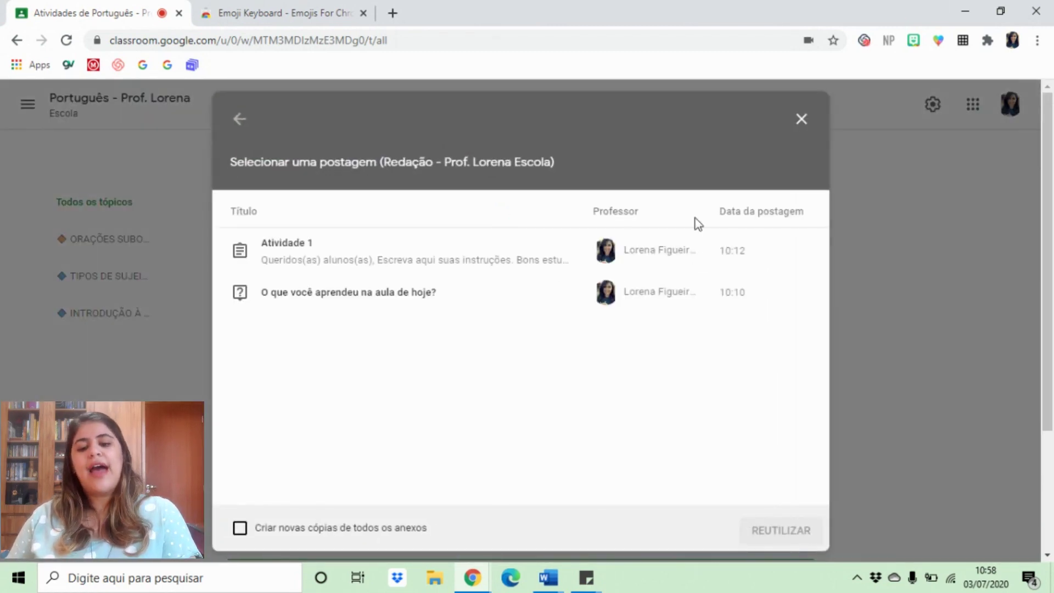
left_click(238, 120)
left_click(371, 257)
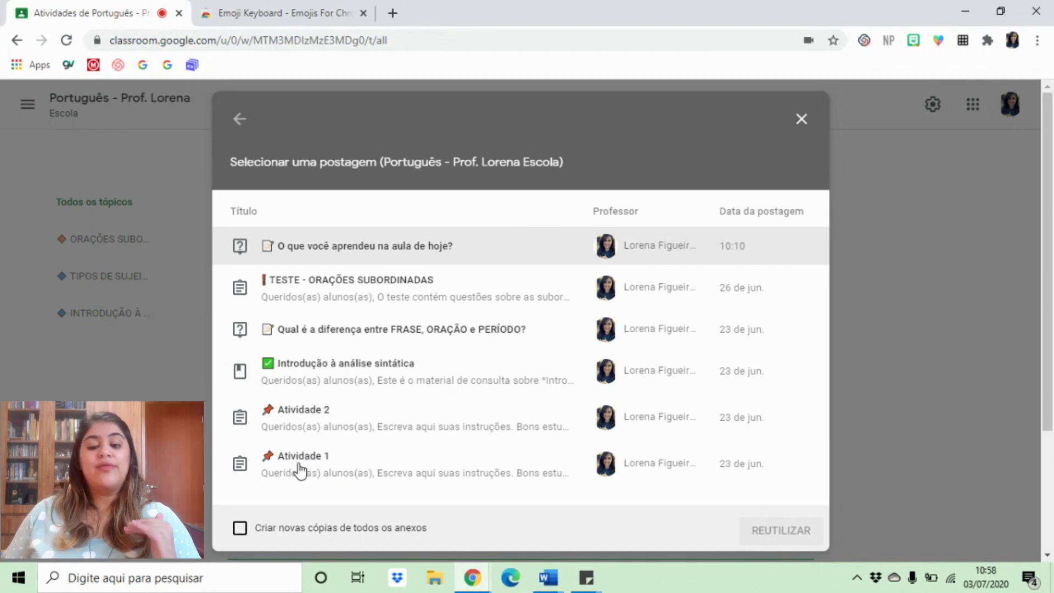
left_click(313, 427)
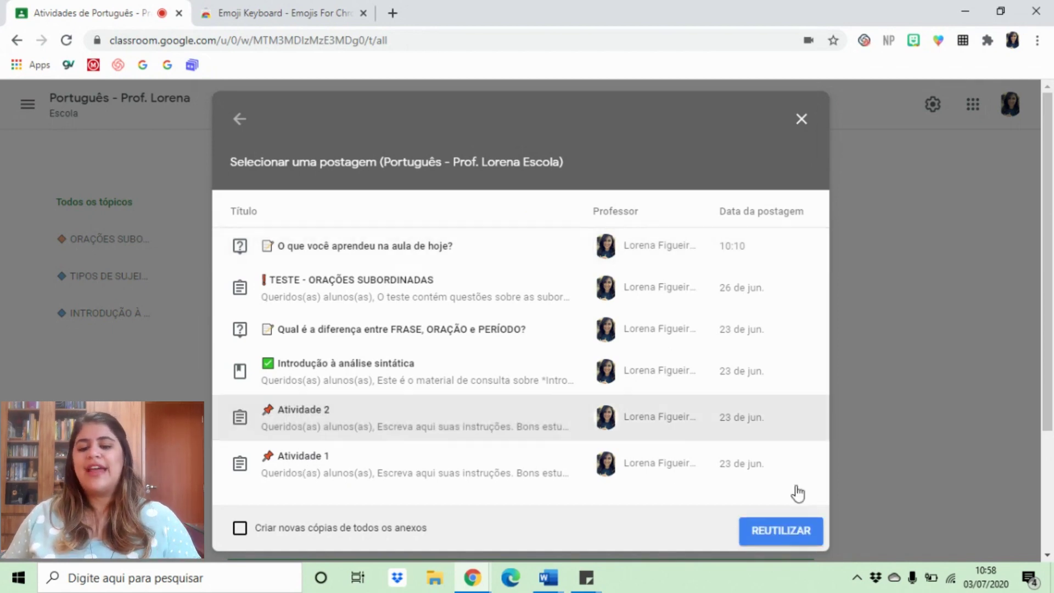
left_click(783, 531)
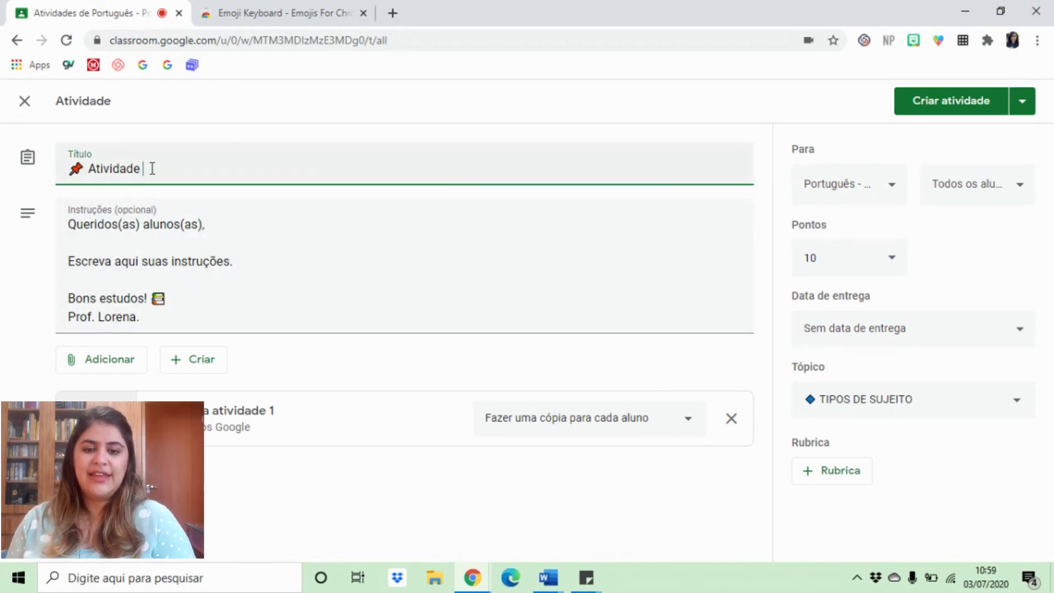
type("3")
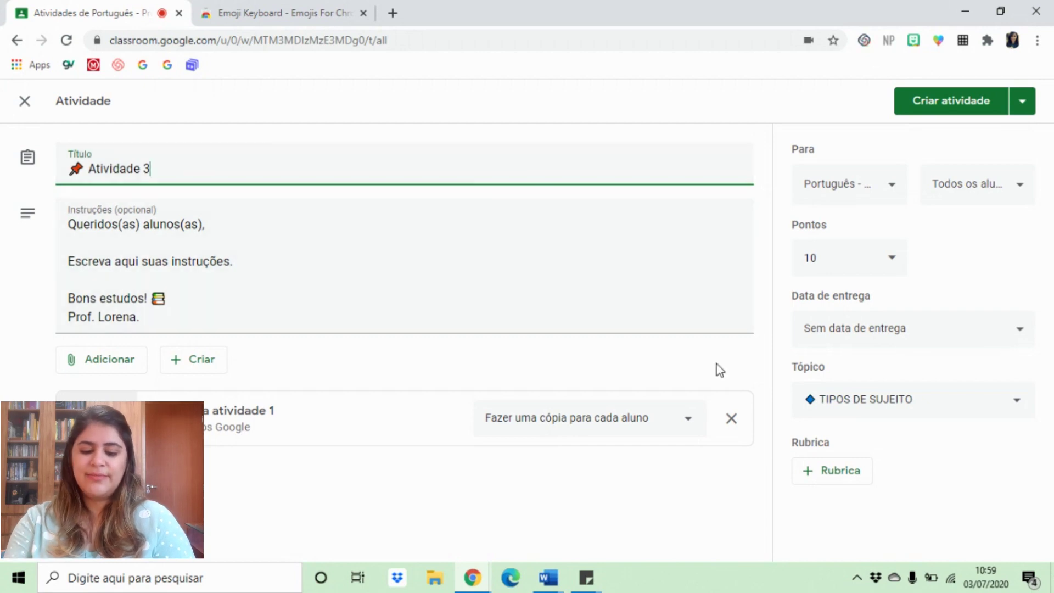
left_click(732, 419)
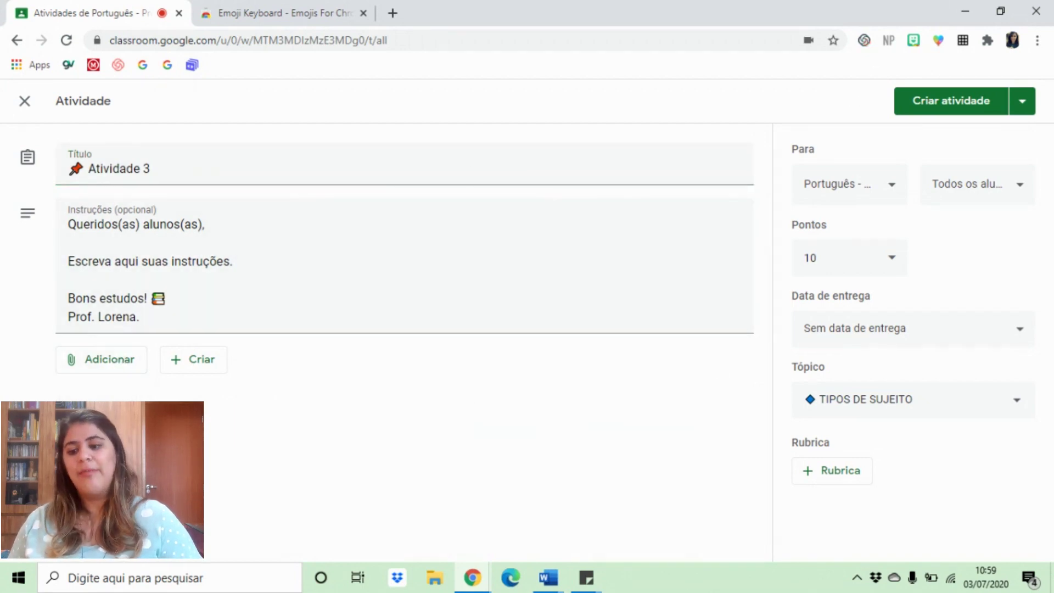
- Create the Atividade 3 assignment and move it below the test in the "ORAÇÕES SUBORDINADAS - REVISÃO" topic
left_click(920, 111)
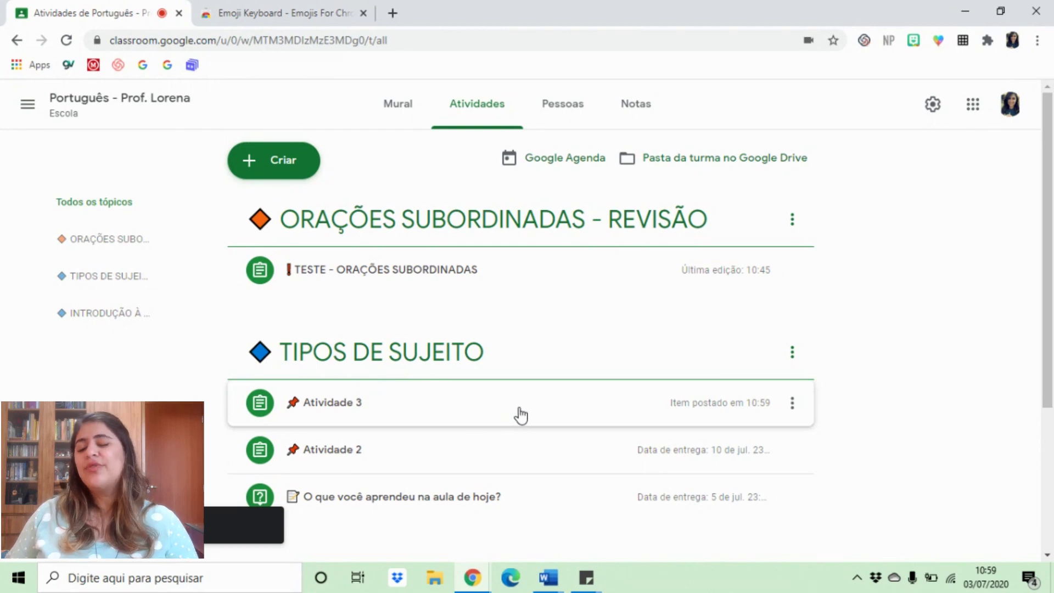
left_click(385, 419)
left_click_drag(386, 418, 397, 299)
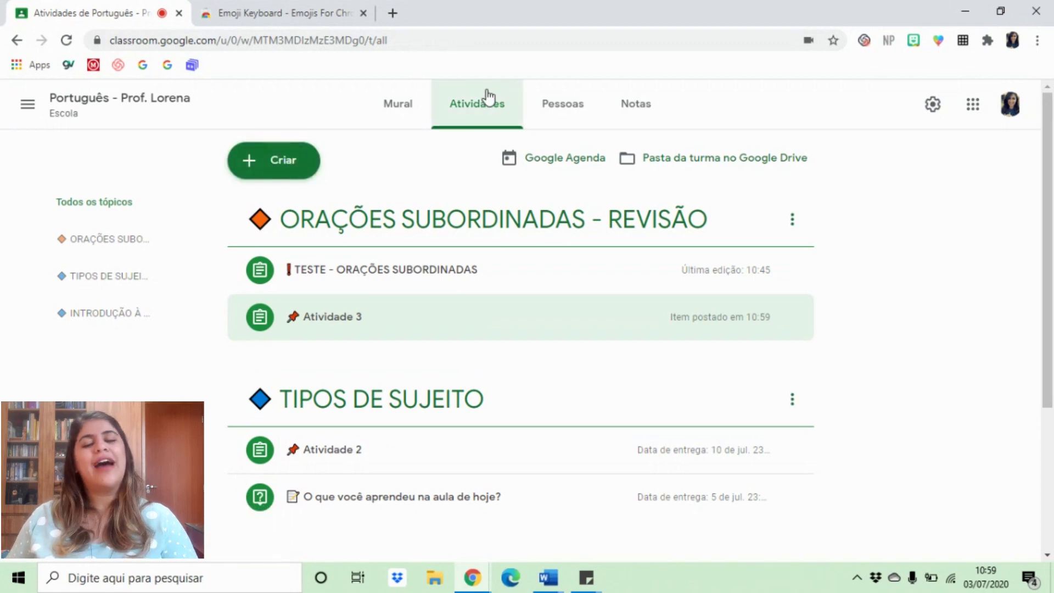
- Reuse the Literatura class's question "O que você aprendeu na aula de hoje?" in Português classwork and close it without publishing
left_click(301, 164)
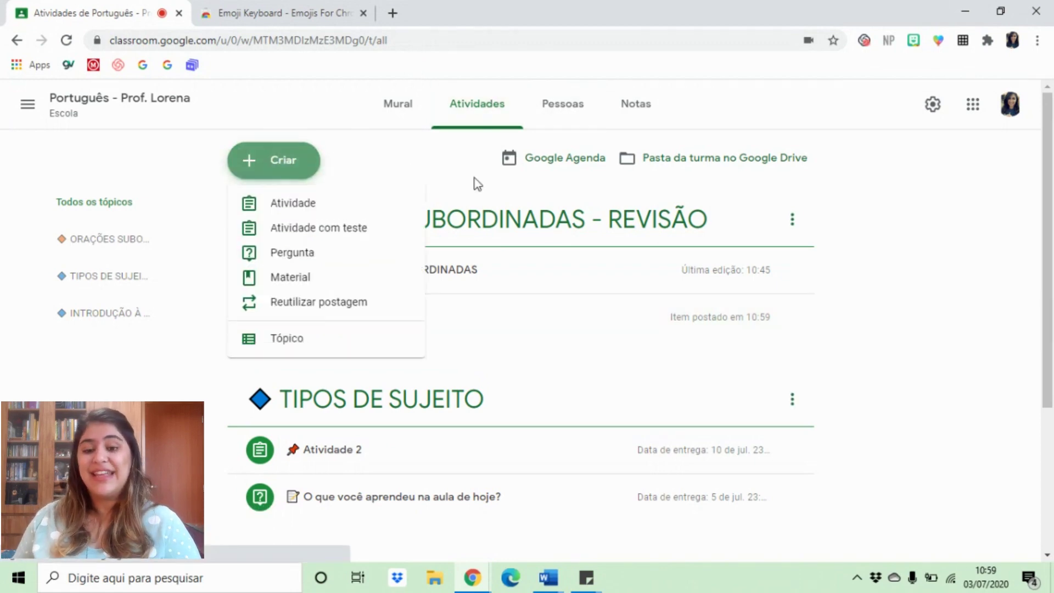
left_click(393, 305)
left_click(239, 119)
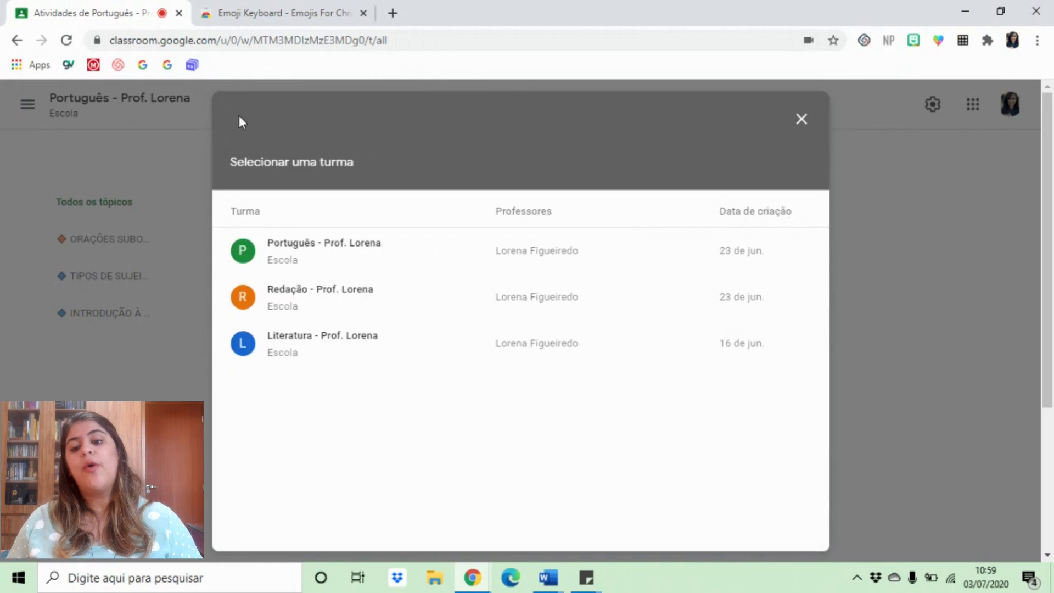
left_click(351, 352)
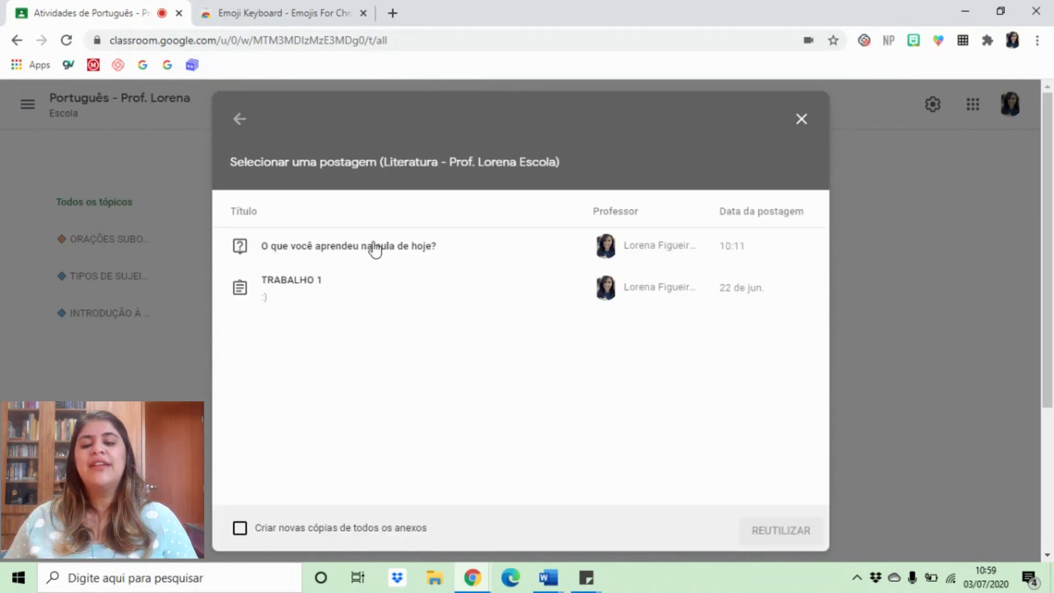
left_click(494, 257)
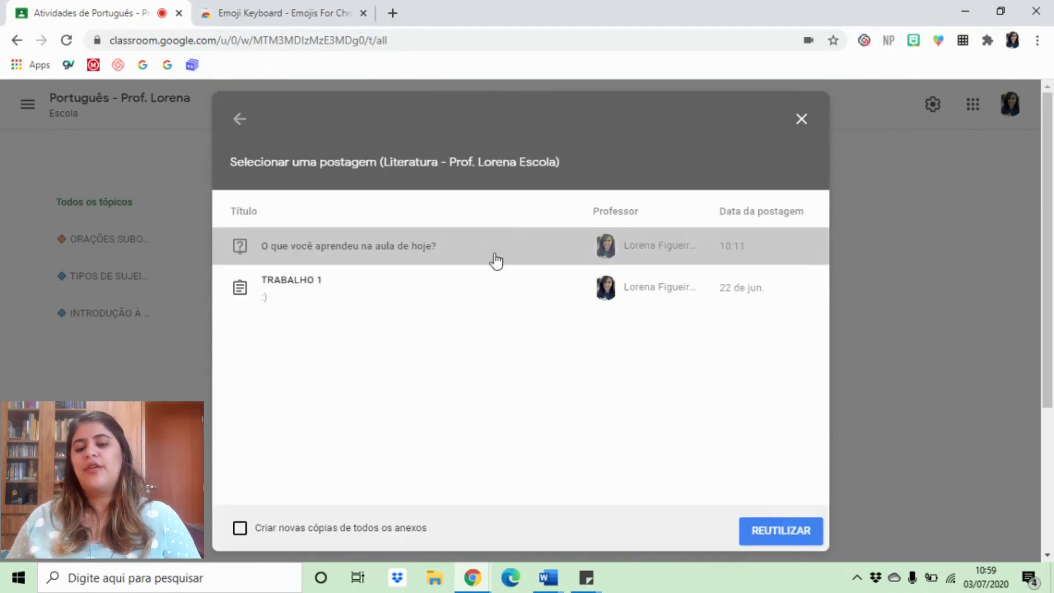
left_click(790, 543)
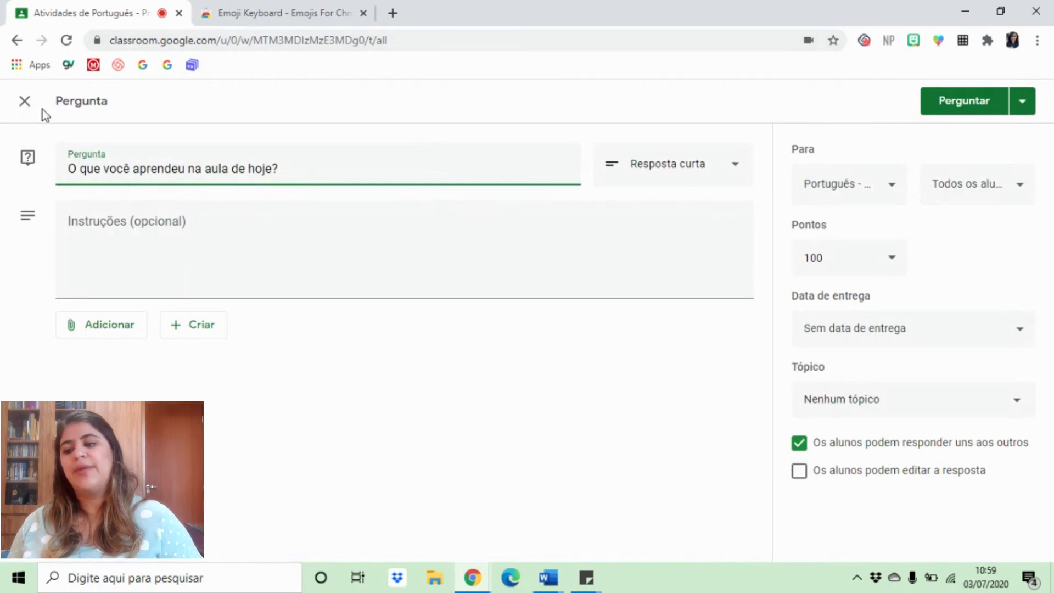
left_click(24, 101)
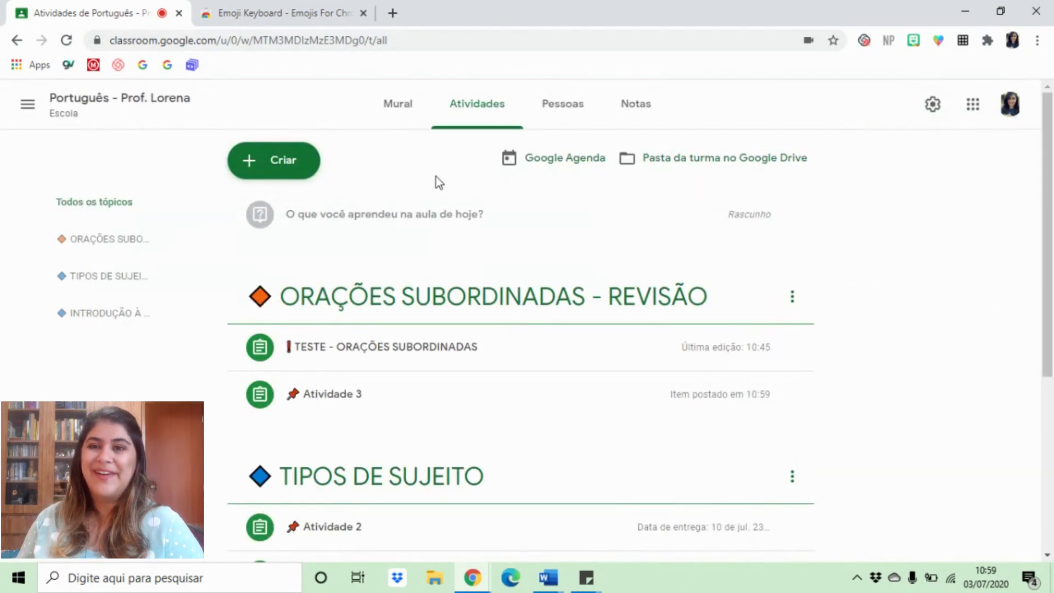